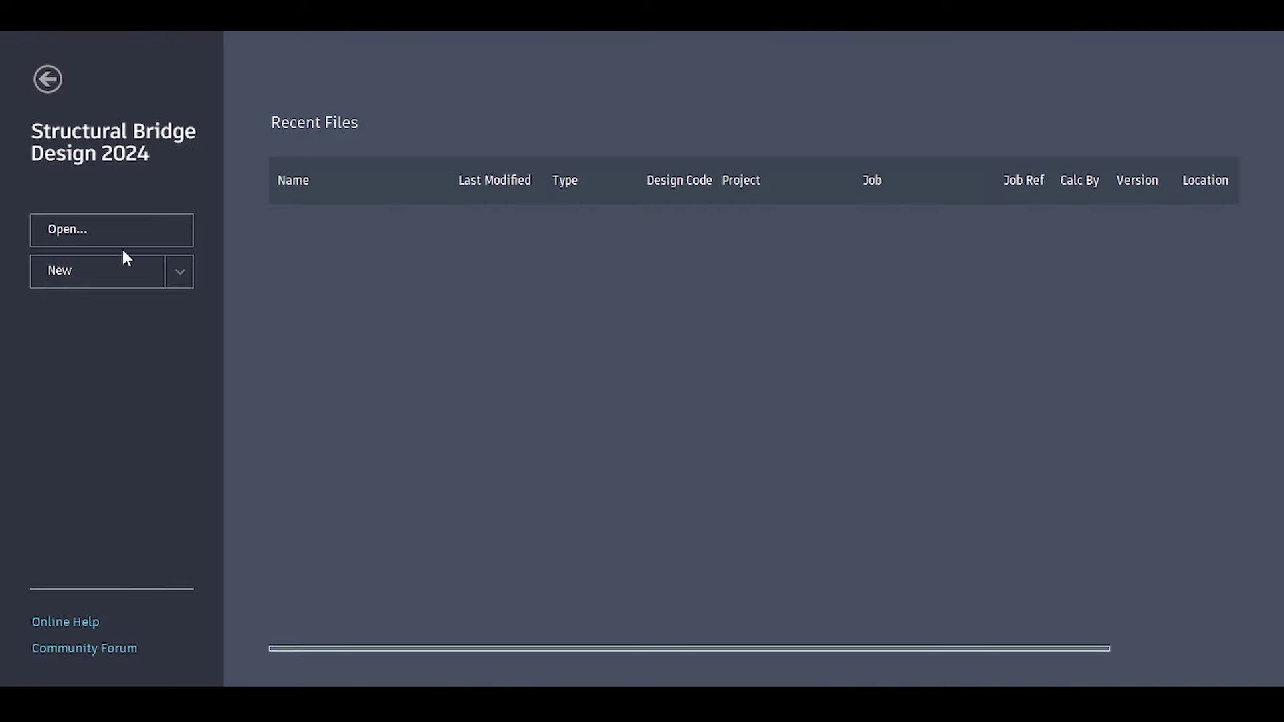
Step: Create a new full project with Eurocode + UK Annexes as the design code
left_click(78, 281)
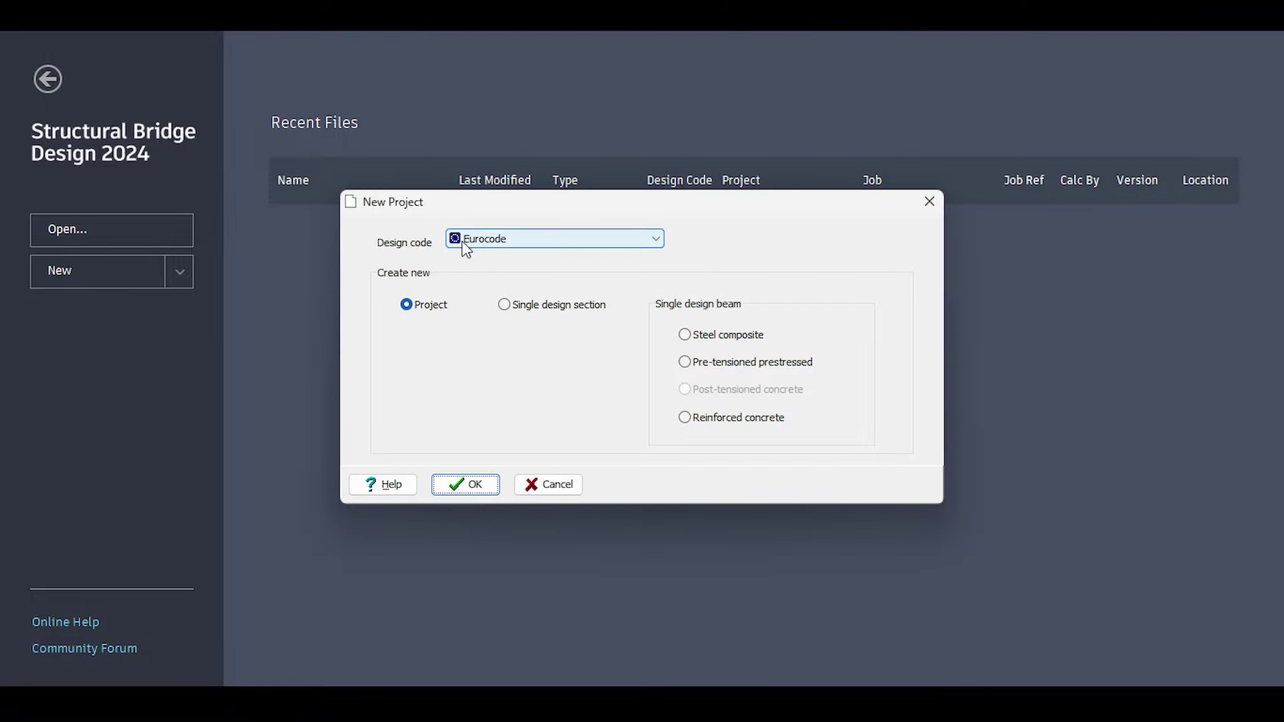
left_click(487, 235)
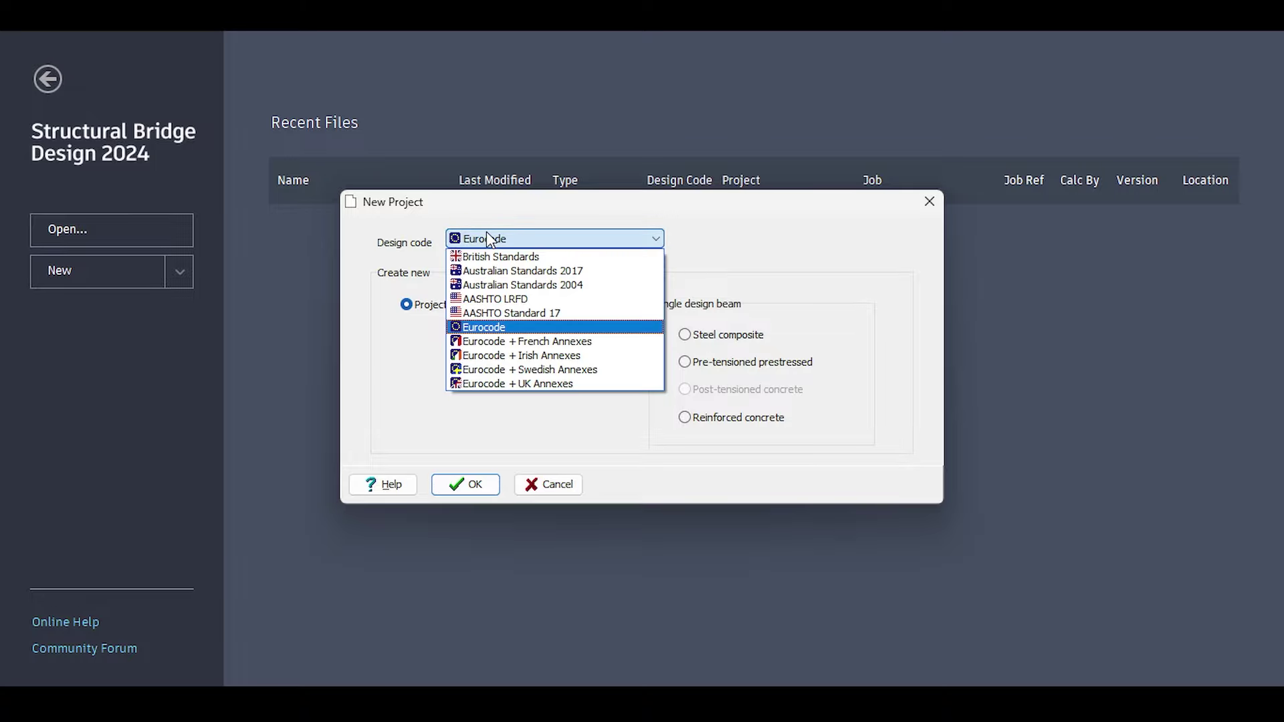
left_click(522, 385)
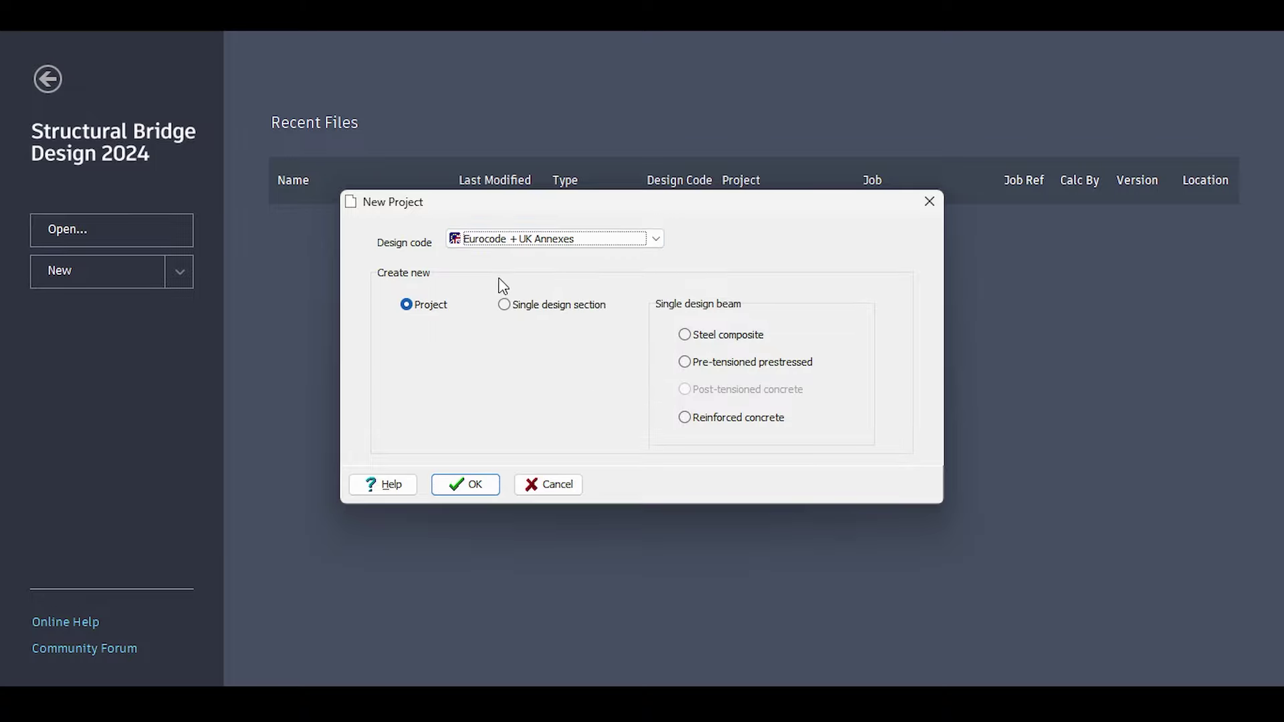
left_click(490, 240)
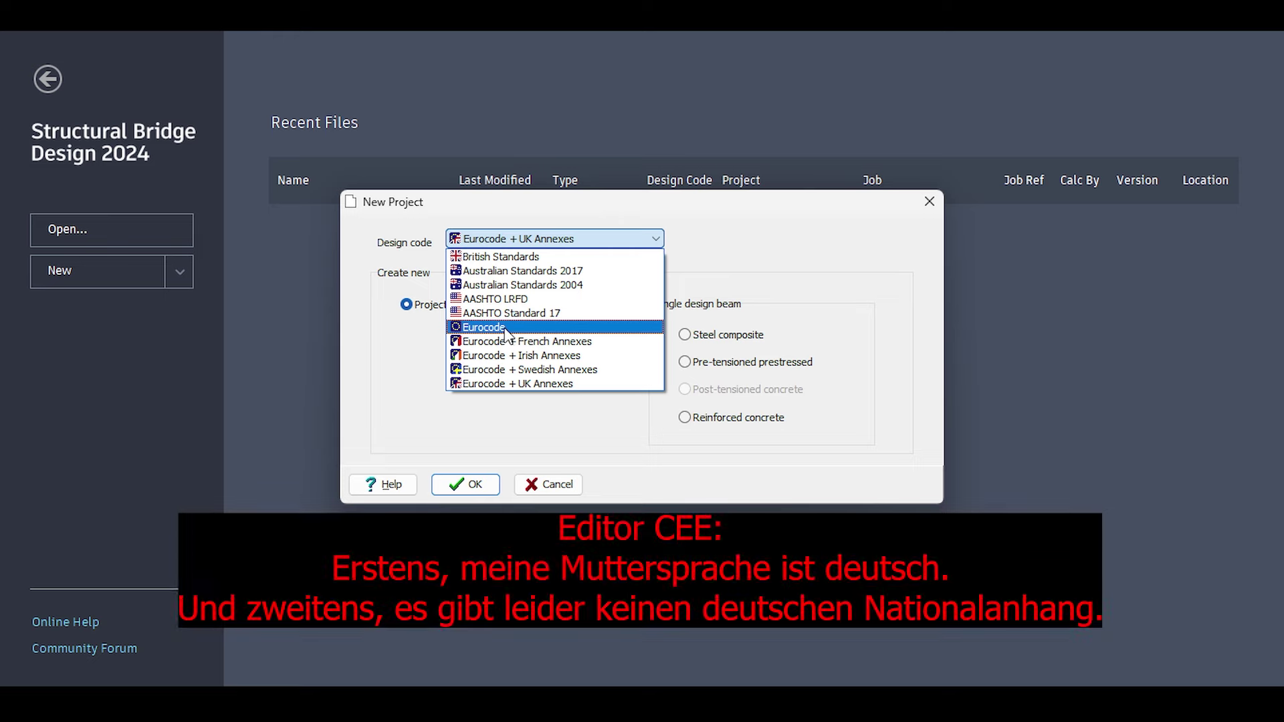
left_click(545, 385)
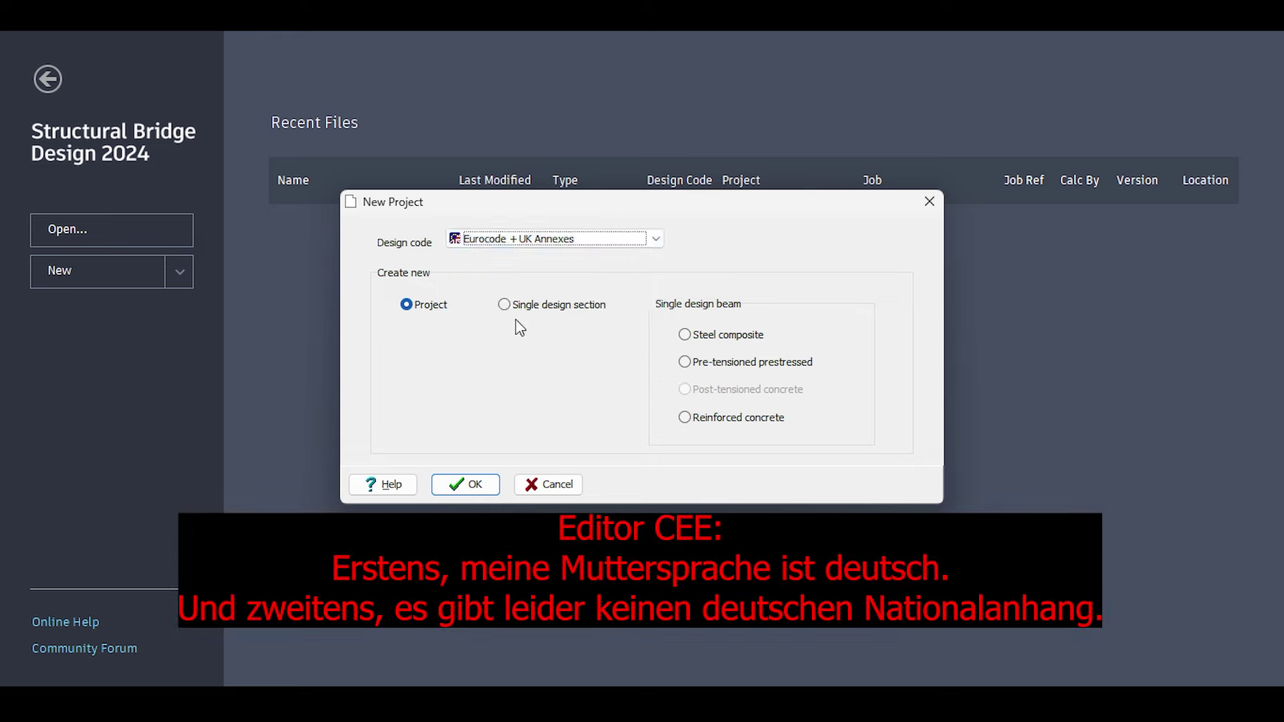
left_click(767, 369)
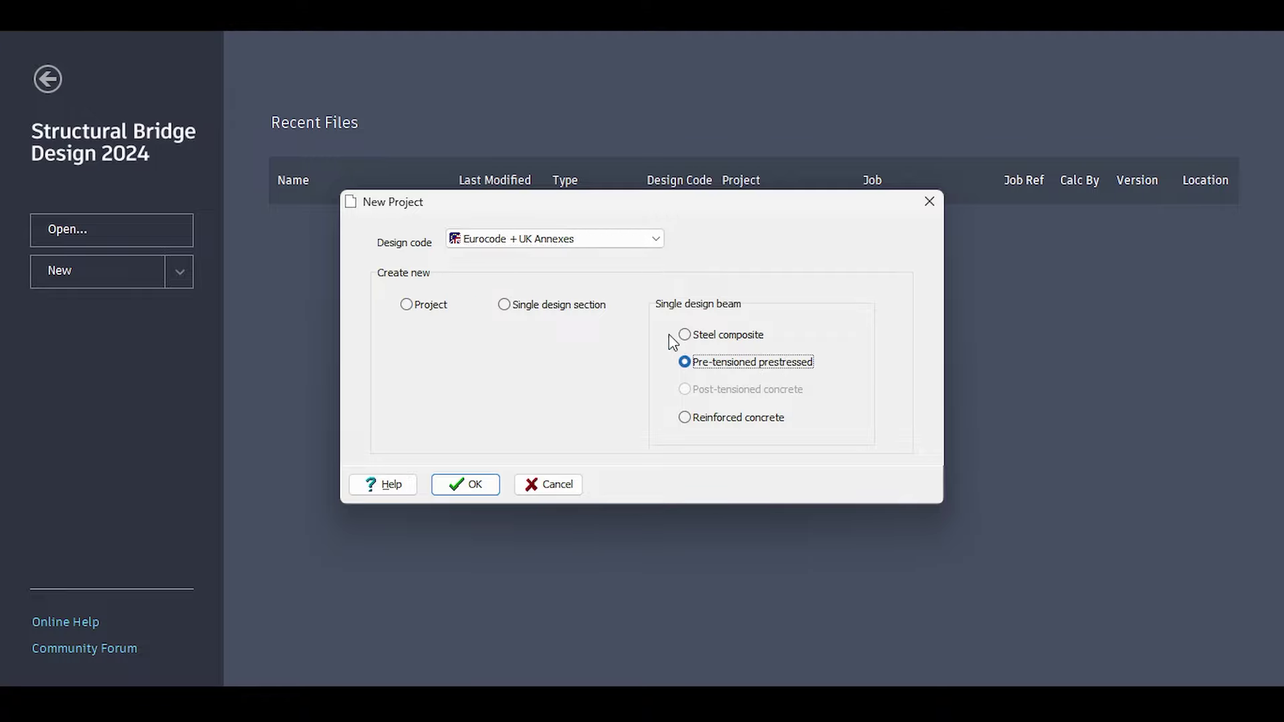
left_click(411, 309)
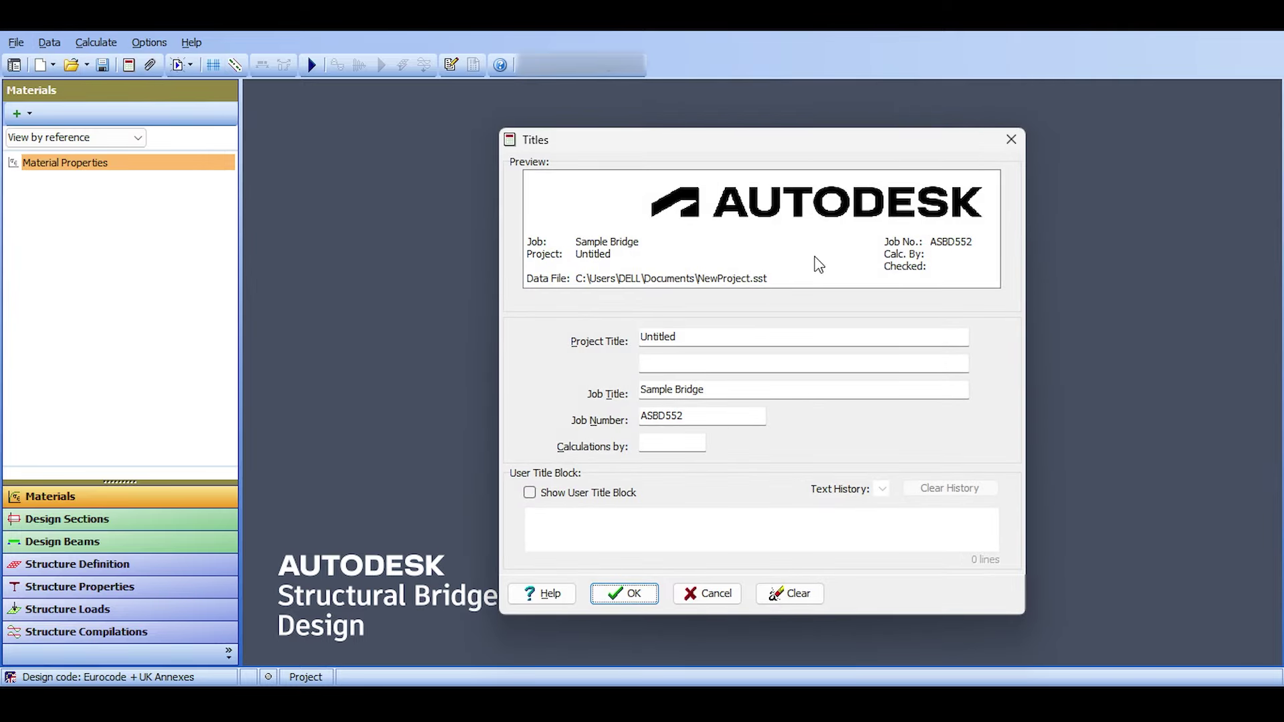
Step: Title the project 'Prestressed Precast Beam Project' with second line 'Part of the Bridge Video Series'
double_click(684, 330)
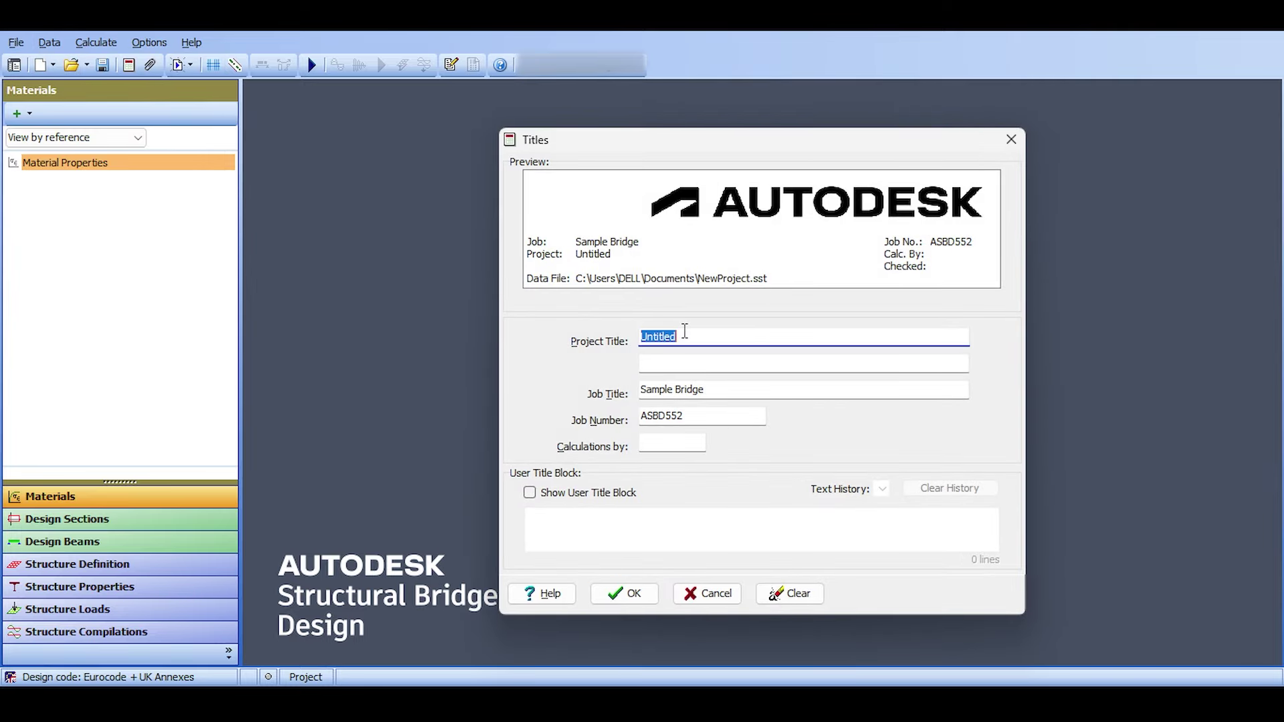
type("Prestressed ")
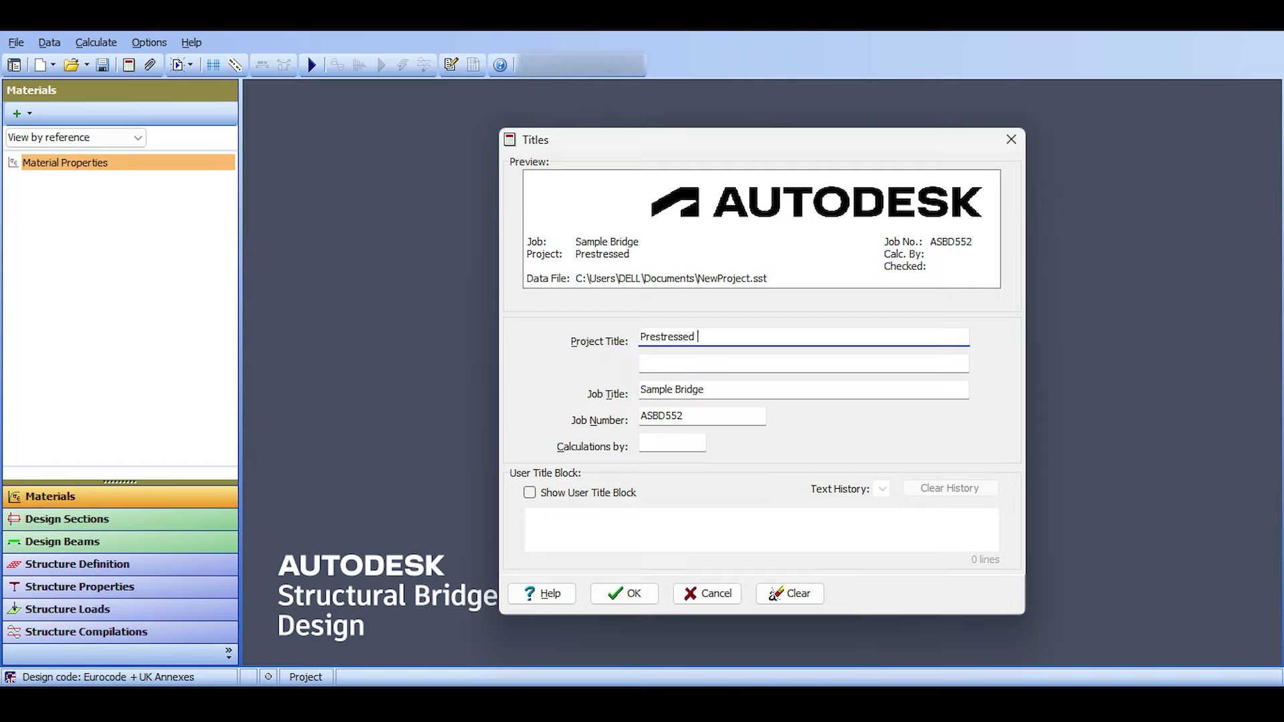
type("Precast Beam")
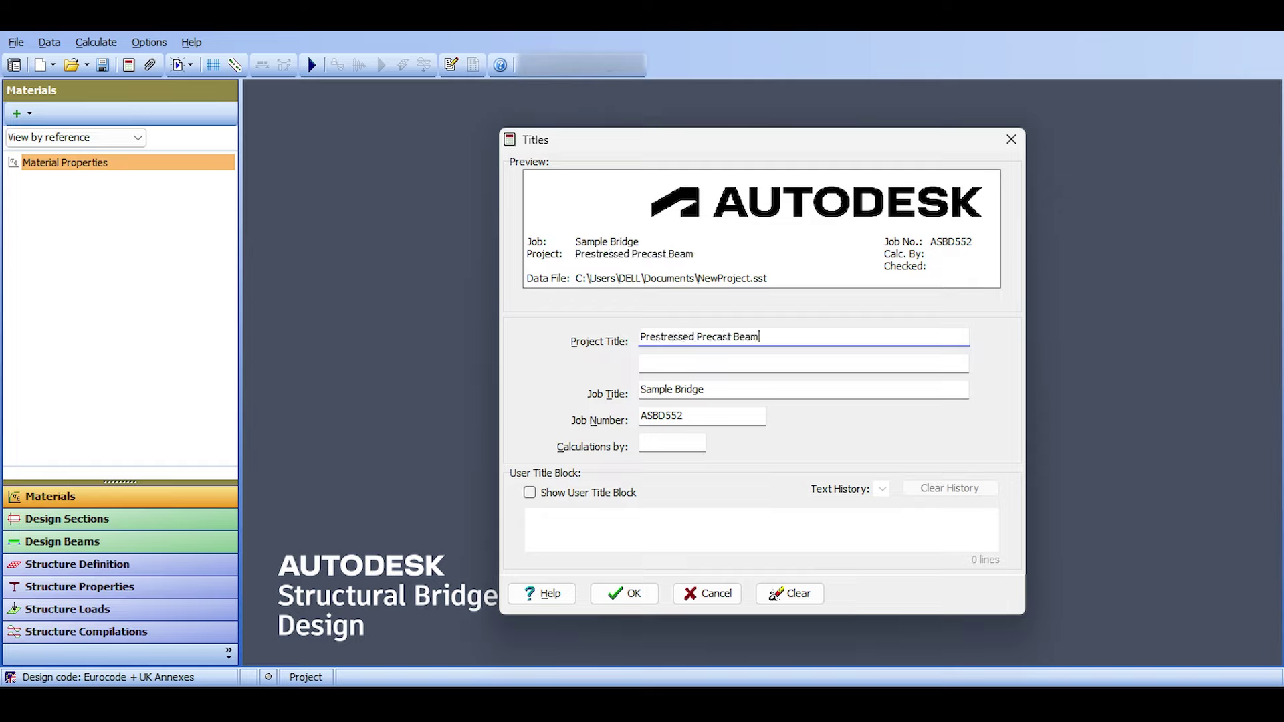
type(" Project")
left_click(642, 363)
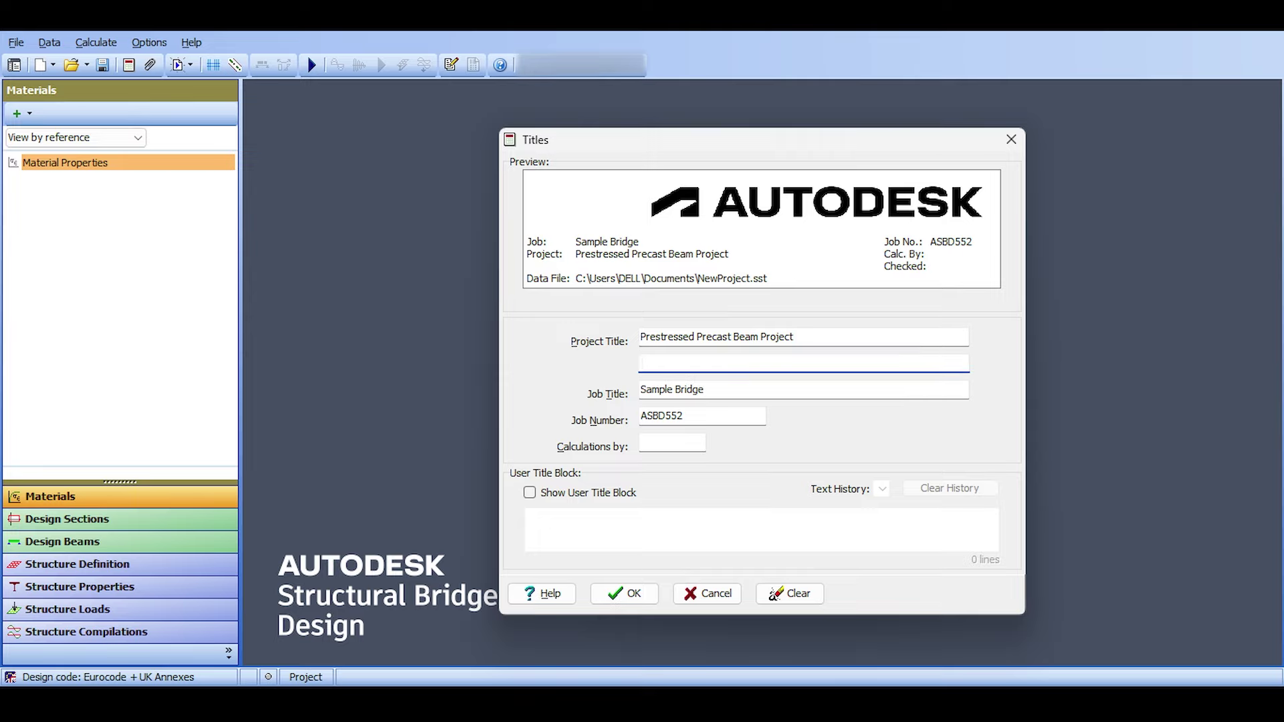
type("Part of the Brid")
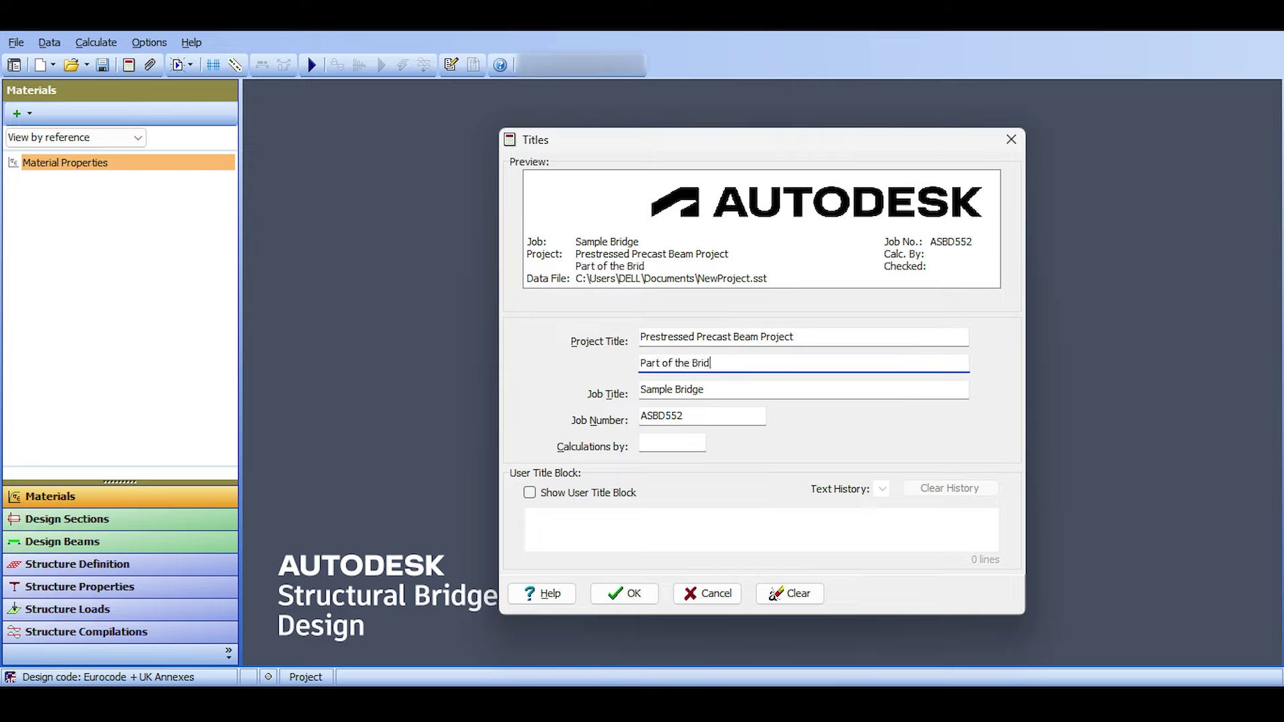
type("ge Video Series")
Step: Enter the calculations-by initials, correcting the typing along the way
key("Tab")
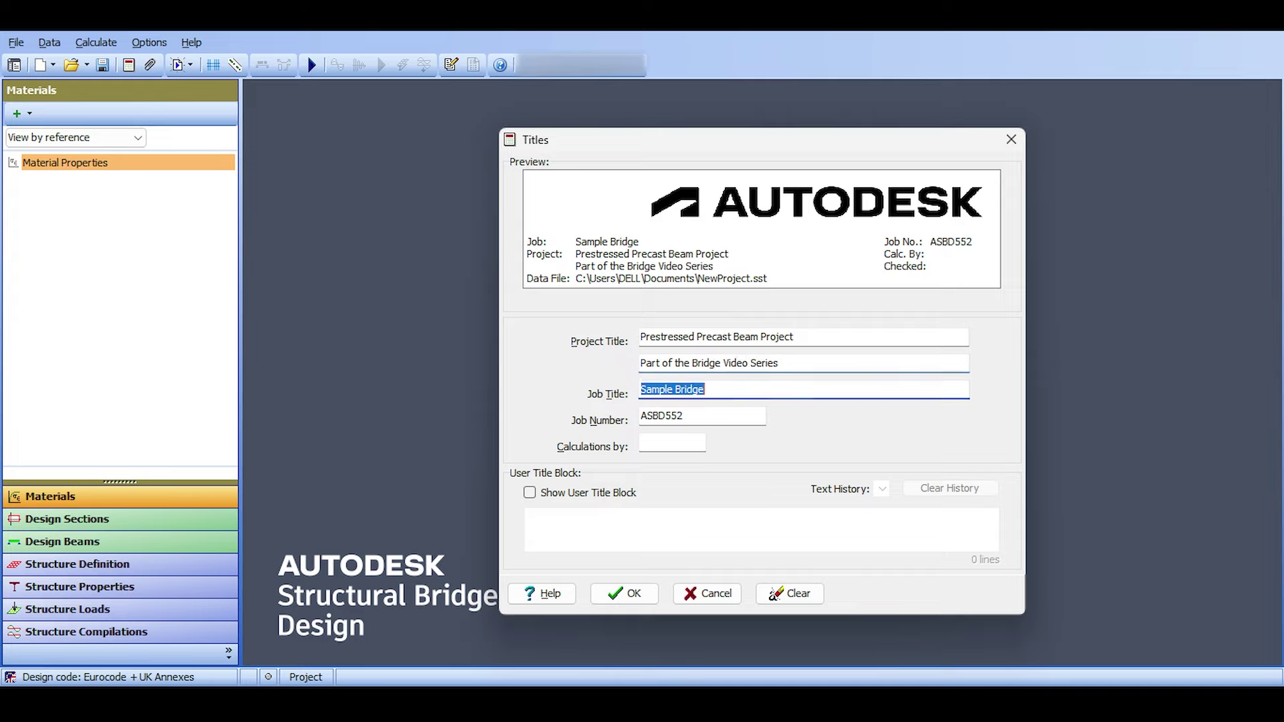
key("Tab")
key("Tab")
type("C")
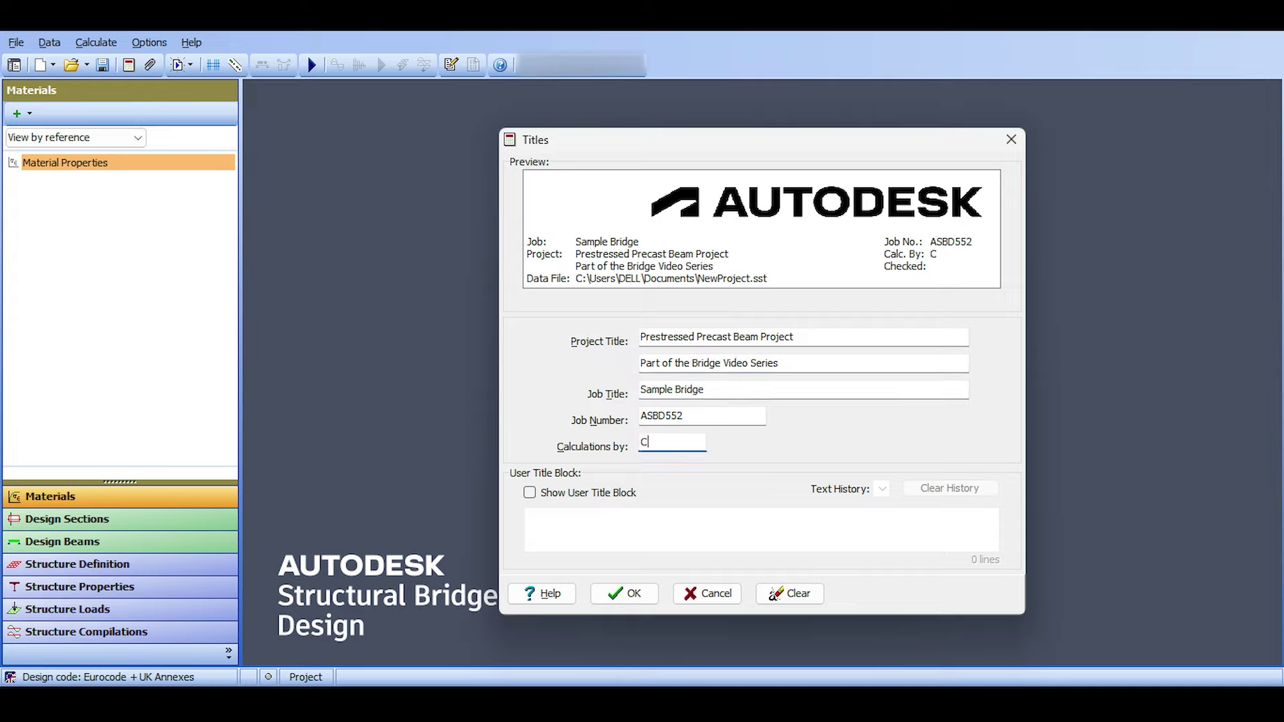
key("BackSpace")
type("Ch")
key("BackSpace")
key("BackSpace")
type("CEE R")
key("BackSpace")
key("BackSpace")
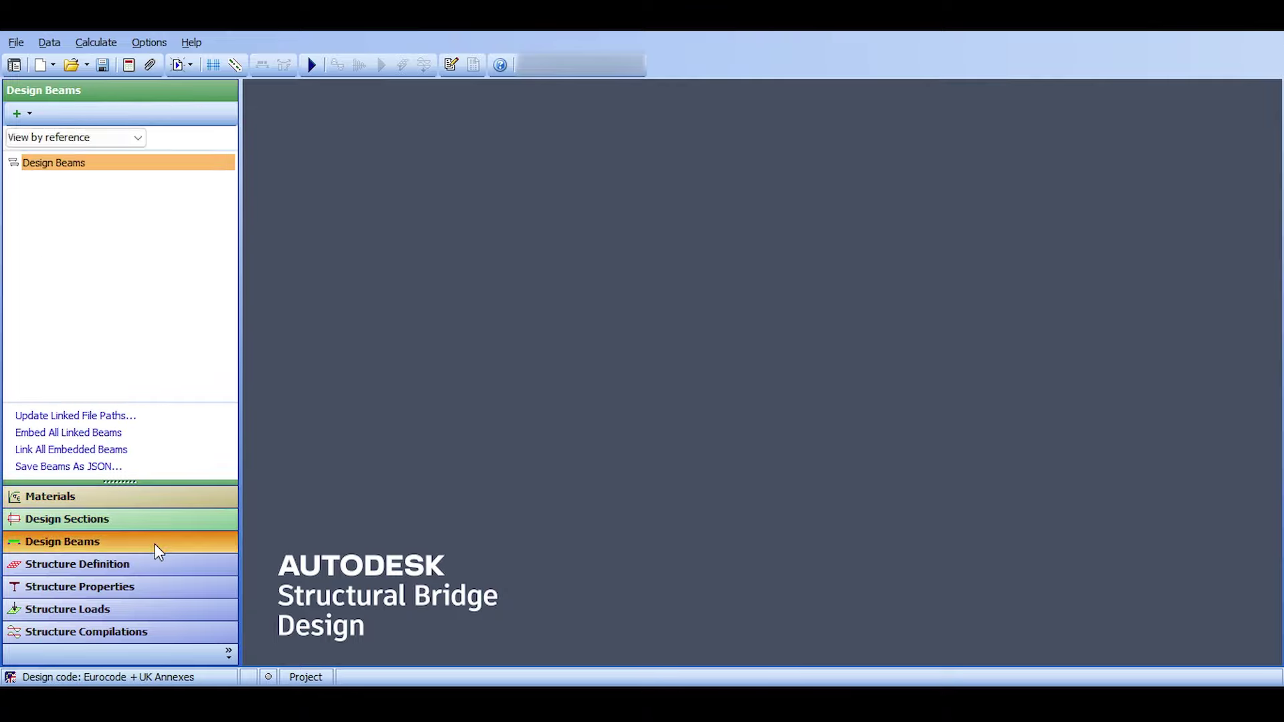
Step: Add a parabola-rectangle concrete with fck 32 MPa as C32/40
left_click(145, 568)
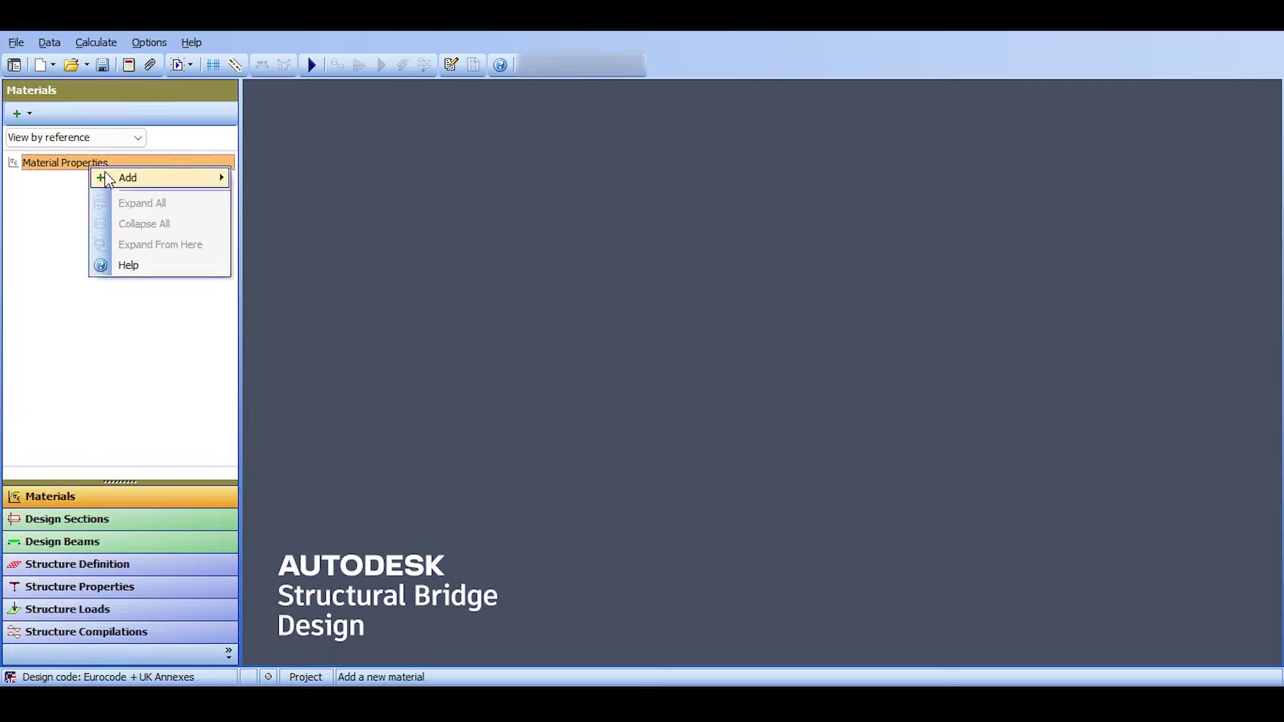
mouse_move(126, 177)
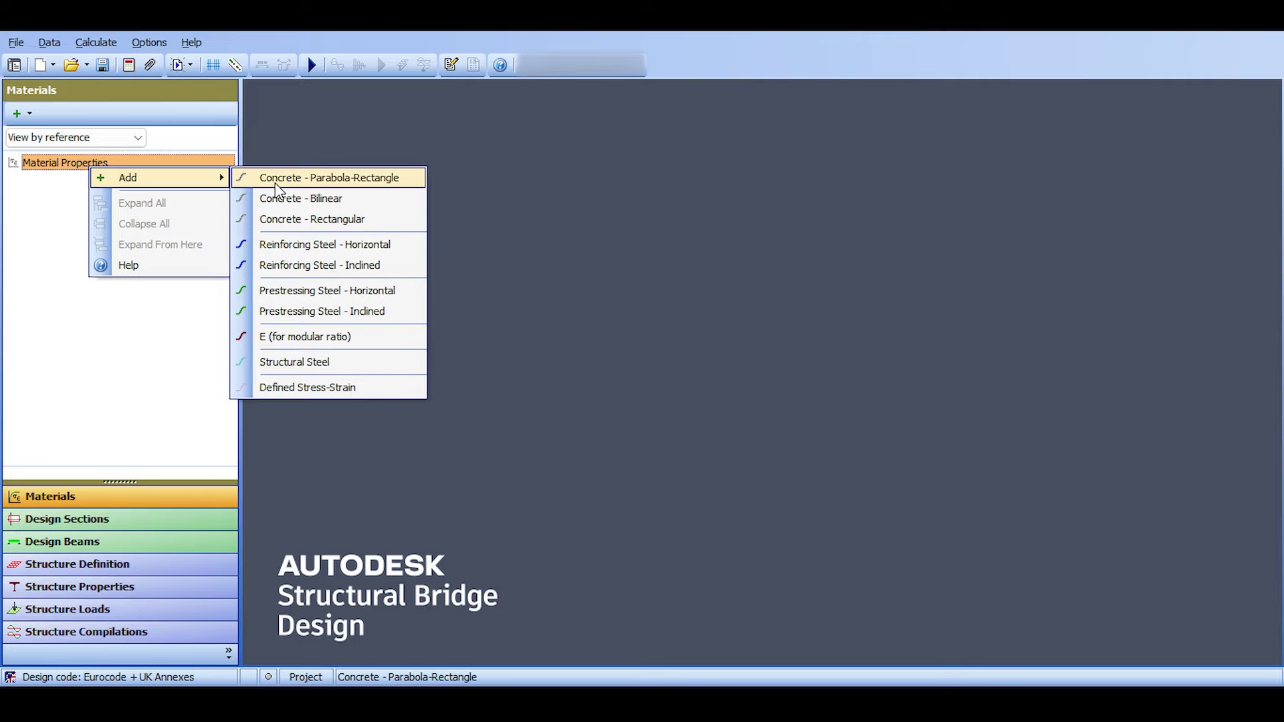
left_click(276, 184)
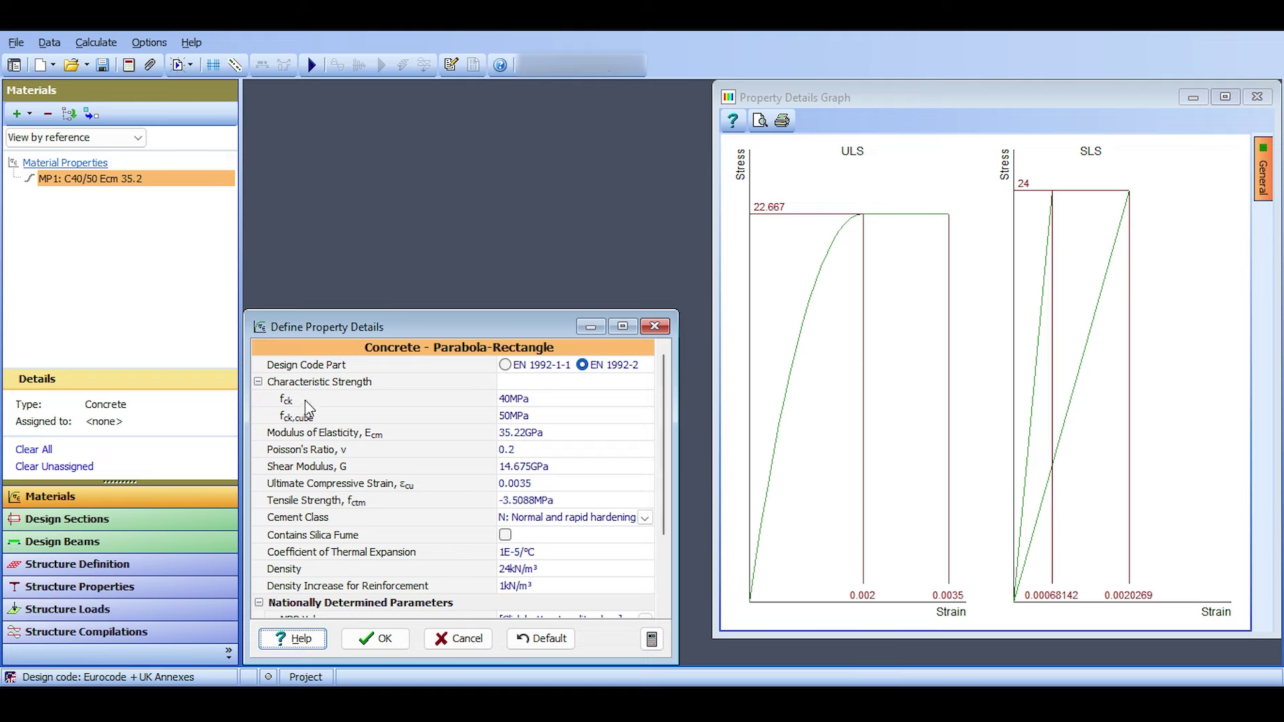
left_click(553, 400)
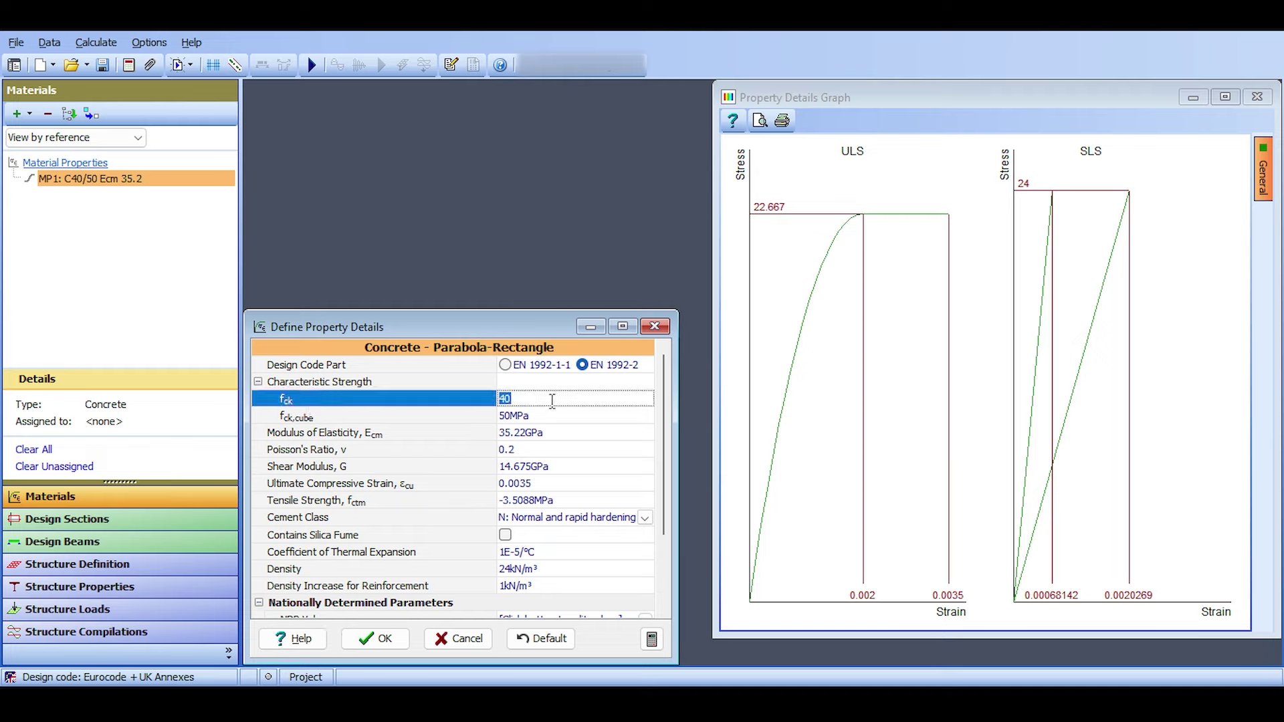
type("32")
key("Tab")
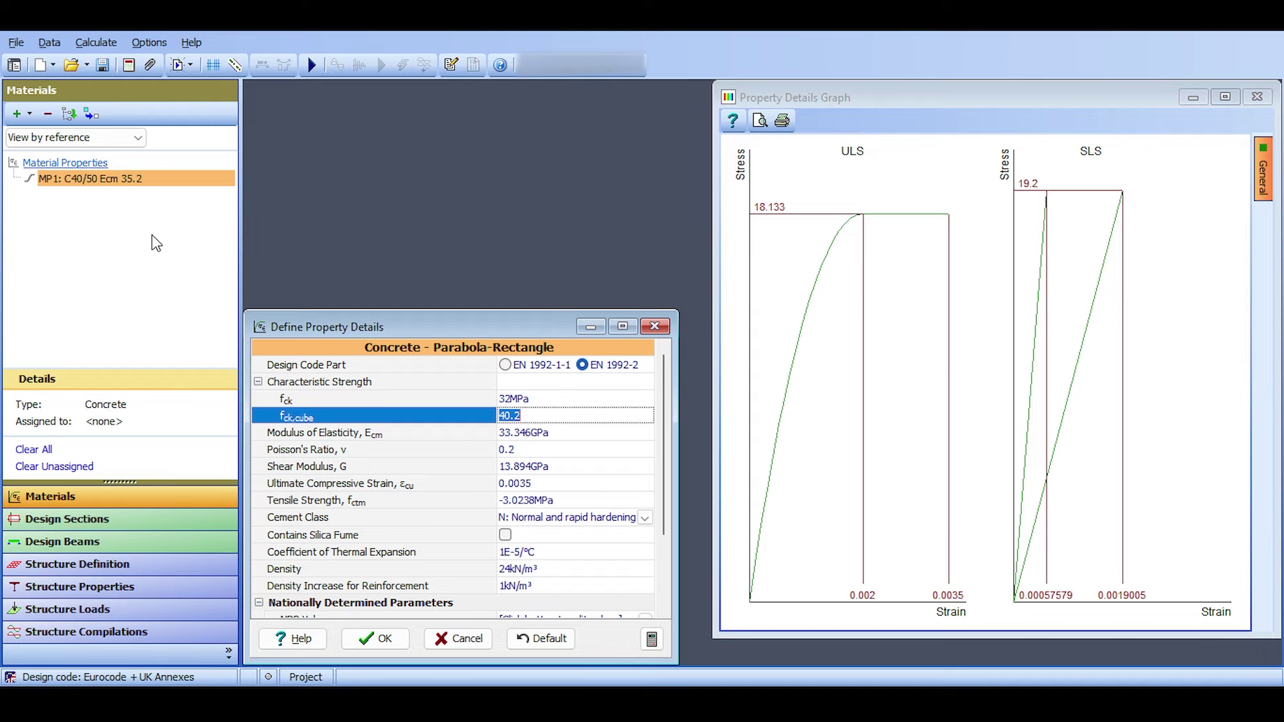
key("Return")
key("Return")
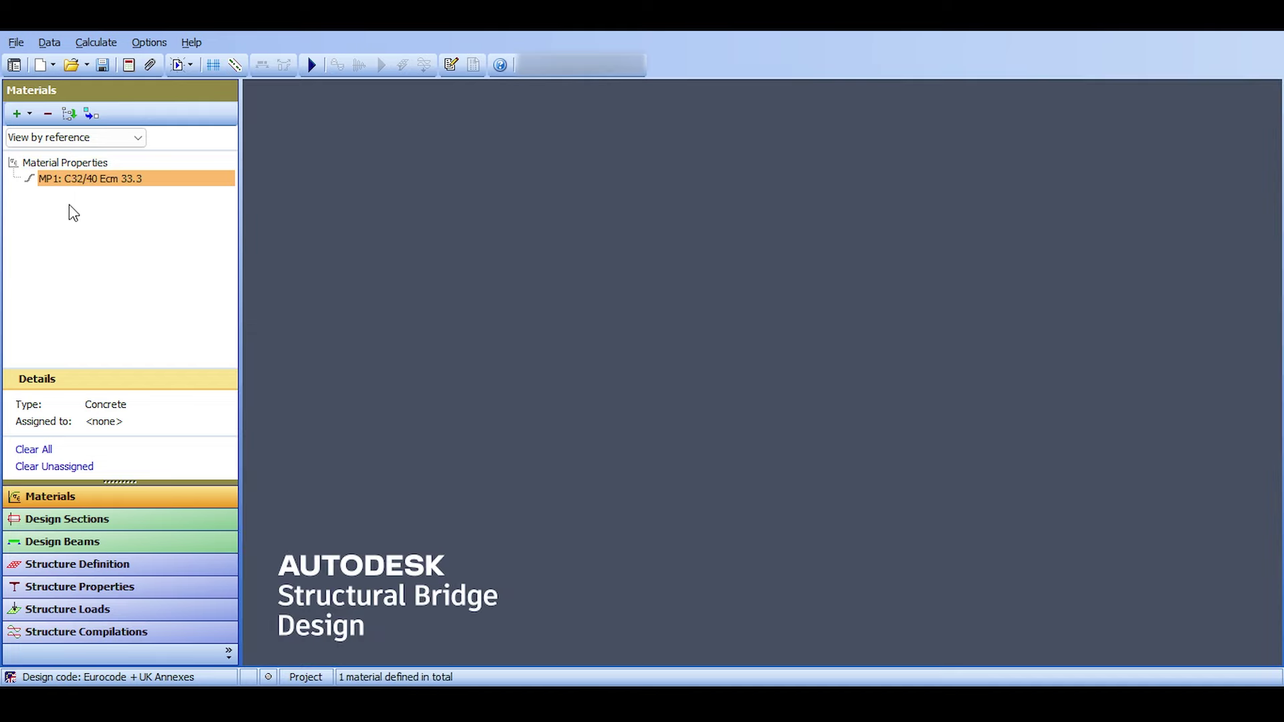
Step: Add a second parabola-rectangle concrete with fck 50 MPa
right_click(104, 195)
mouse_move(134, 209)
left_click(314, 209)
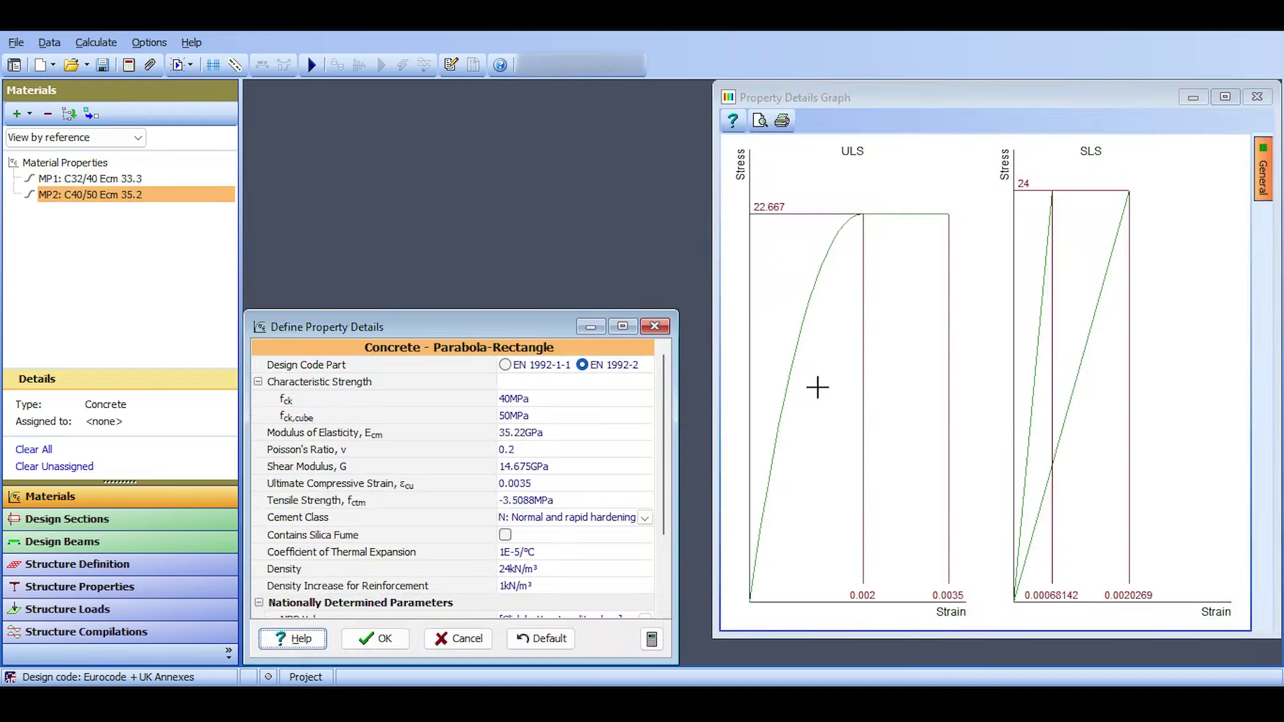
left_click(528, 397)
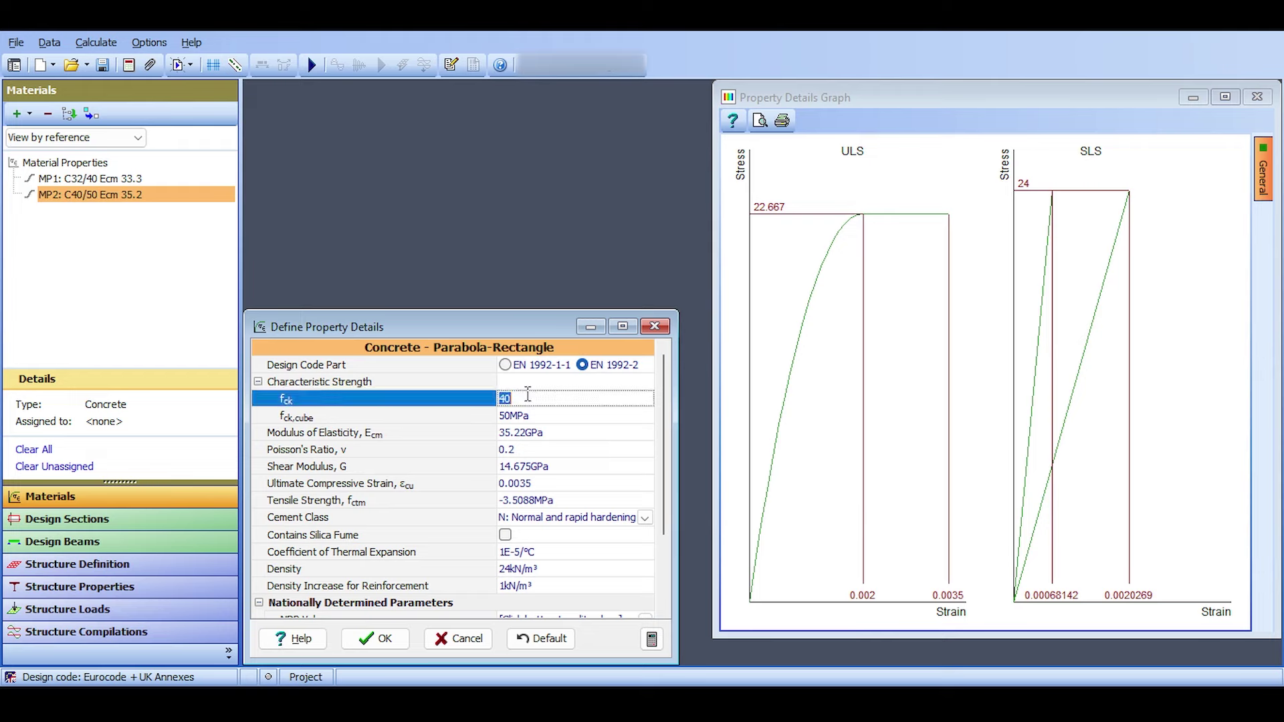
type("50")
key("Return")
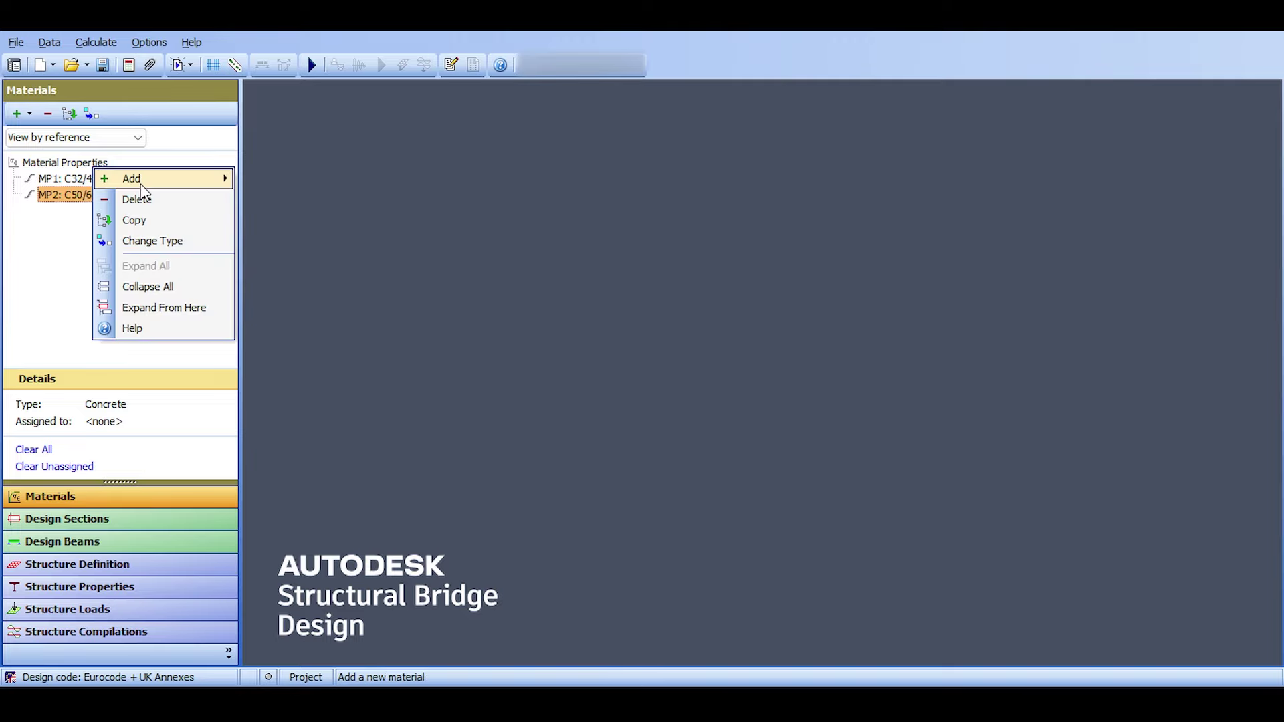
Step: Add a Grade 500 reinforcing steel and change its type to inclined
mouse_move(147, 186)
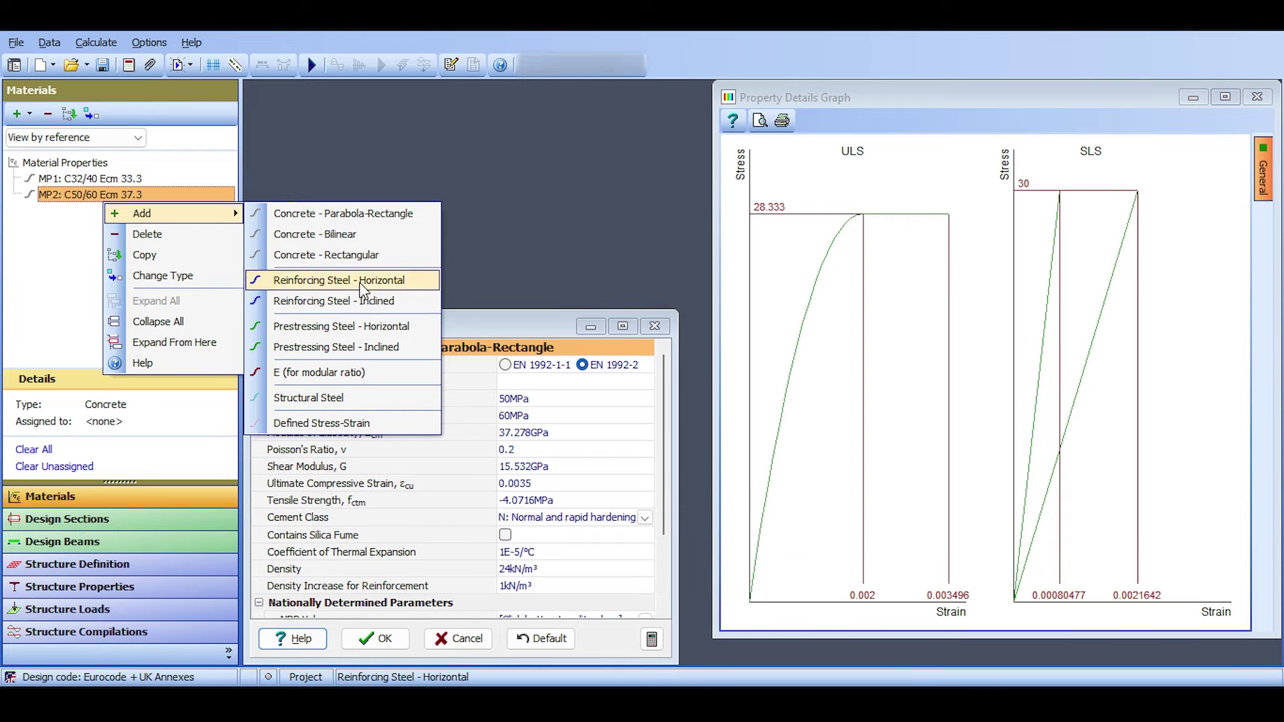
left_click(361, 286)
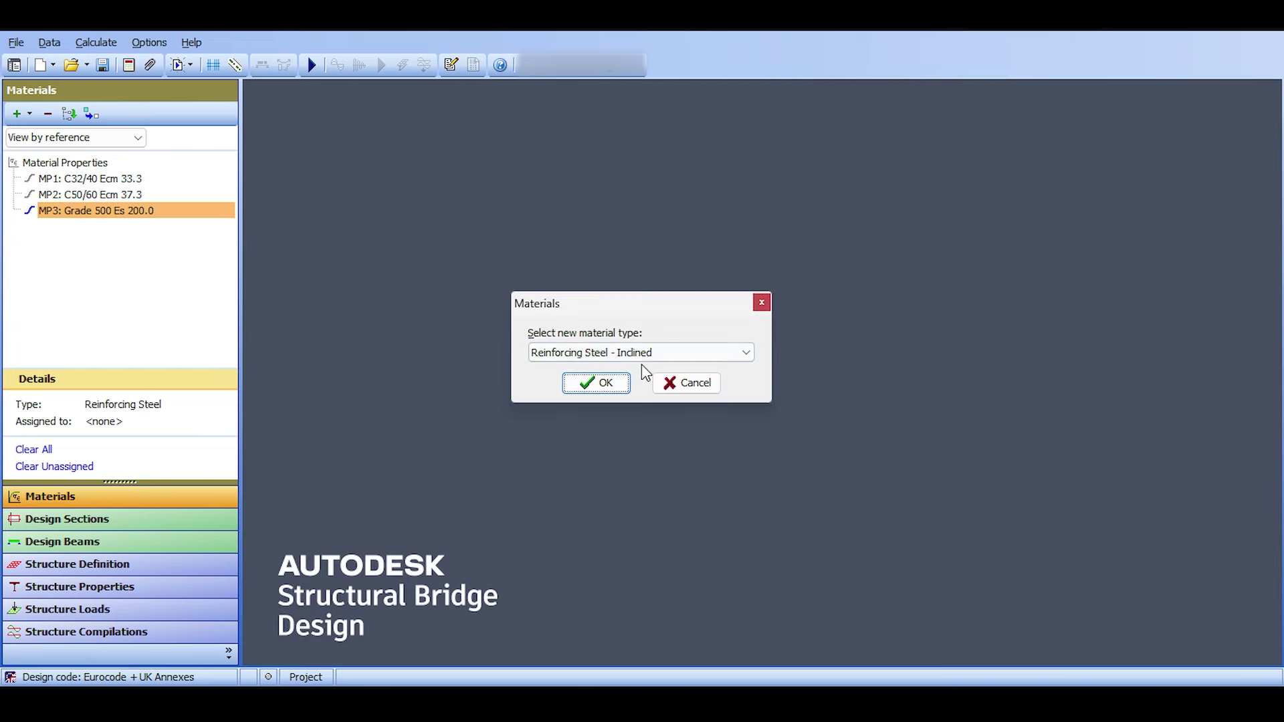
left_click(595, 384)
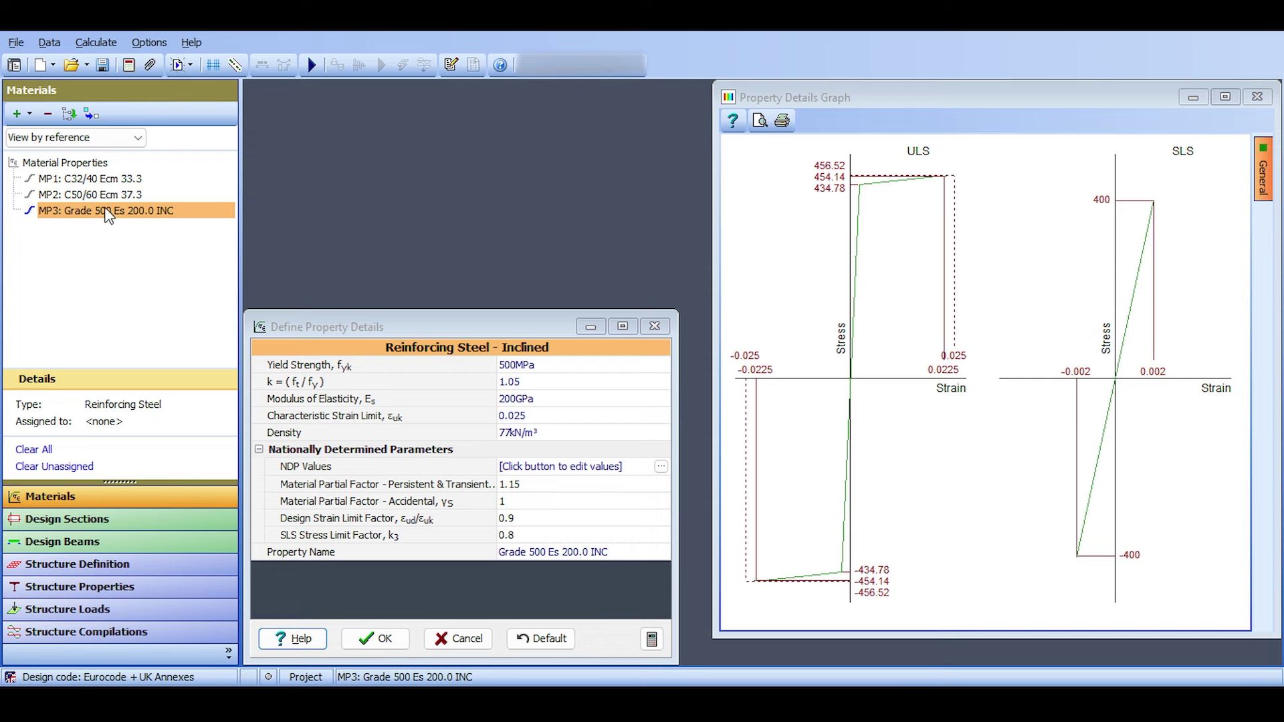
Step: Set the inclined reinforcing steel's k ratio (ft/fy) to 1.15
right_click(107, 210)
mouse_move(144, 219)
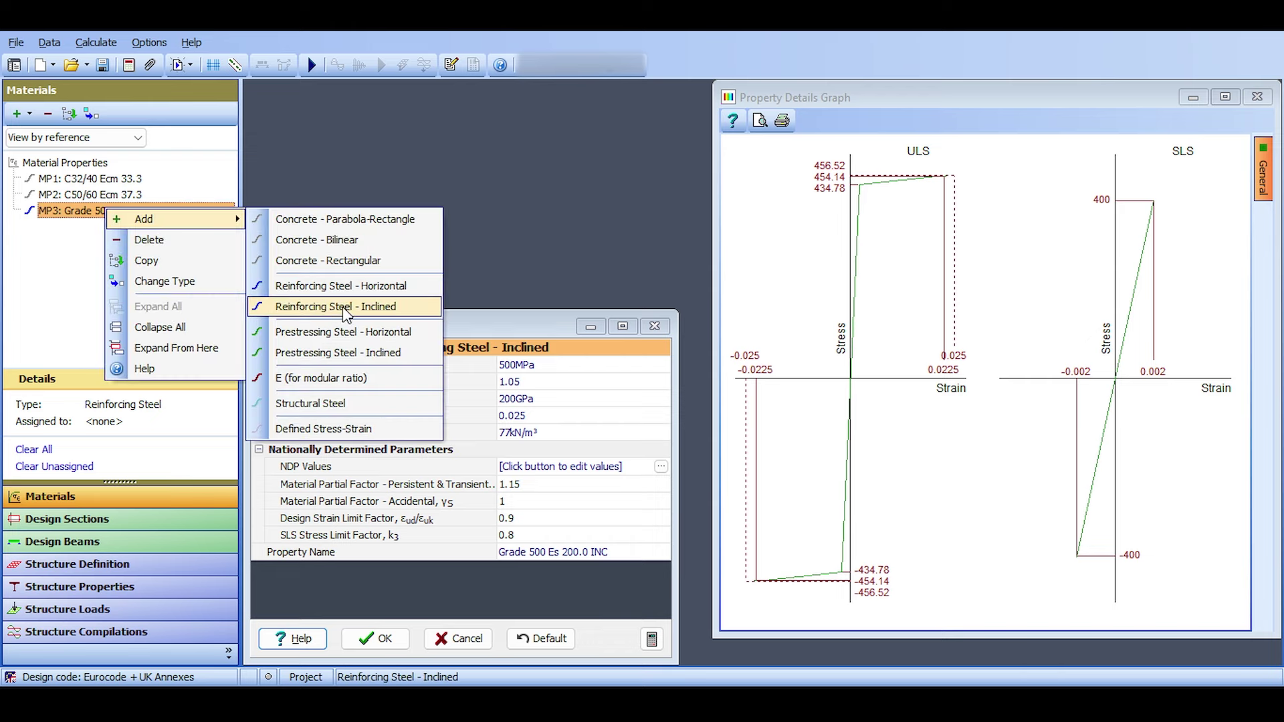
left_click(540, 218)
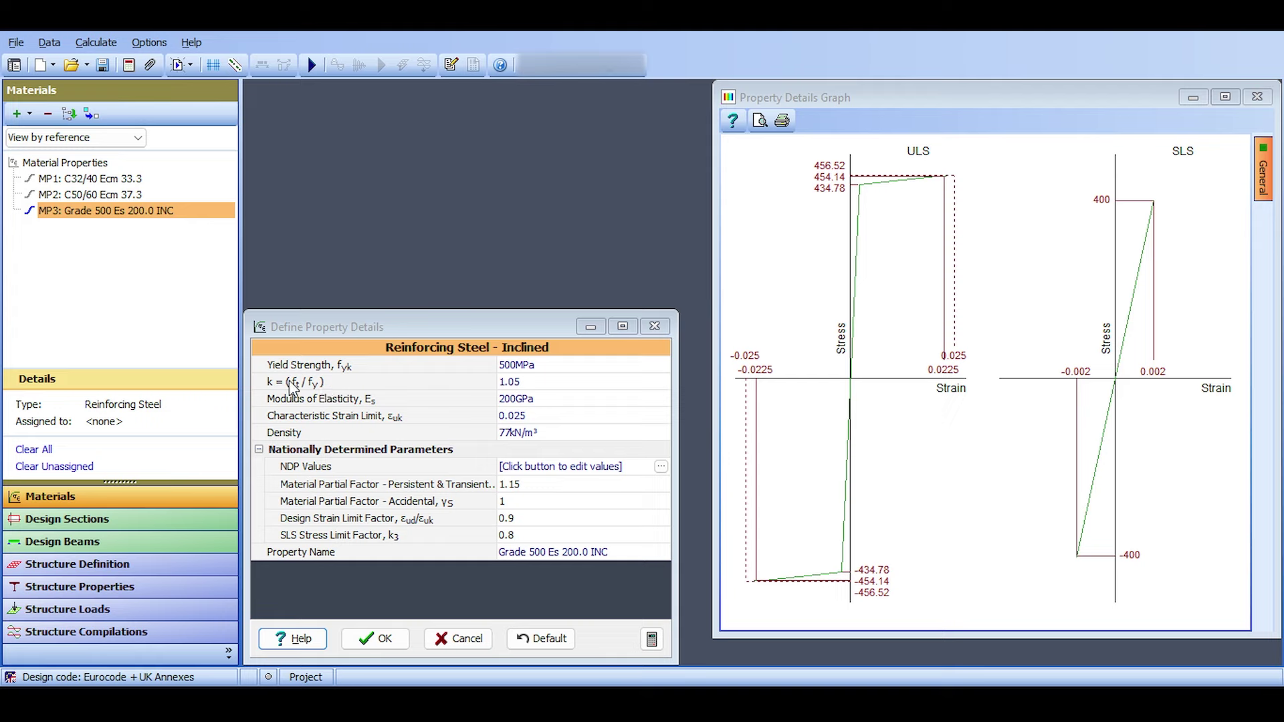
left_click(526, 398)
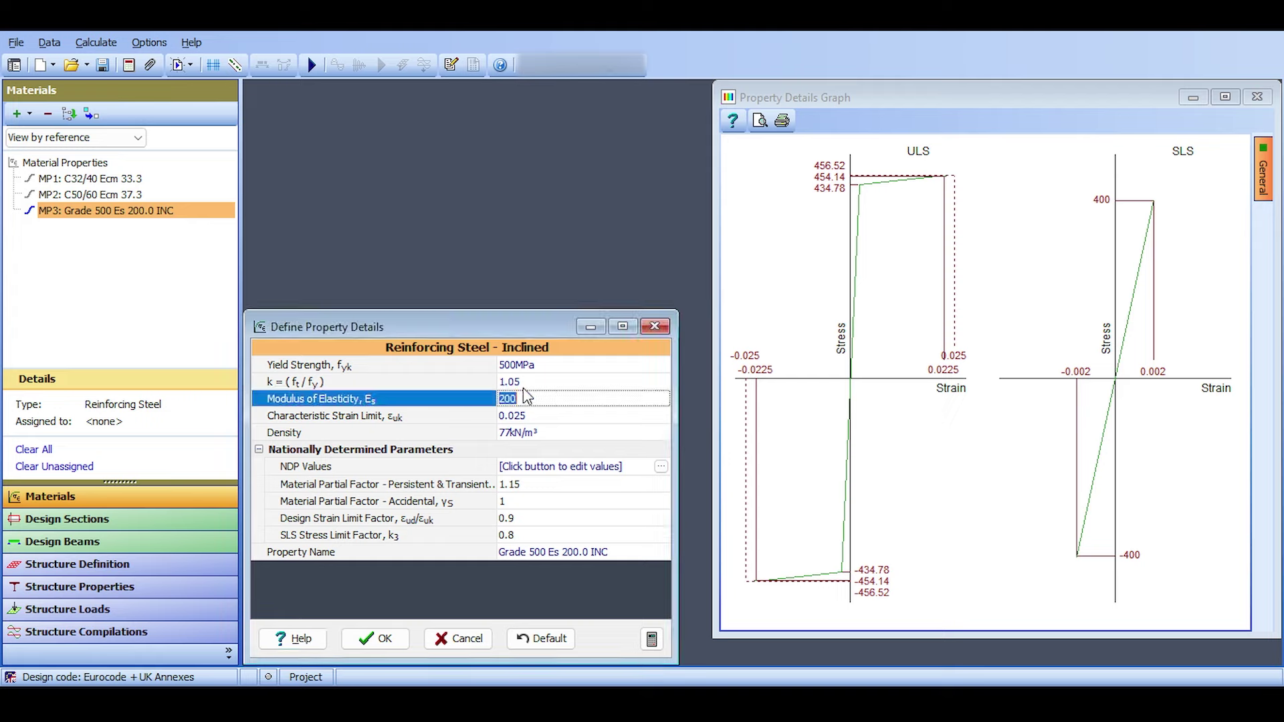
left_click(528, 381)
type("1.15")
key("Return")
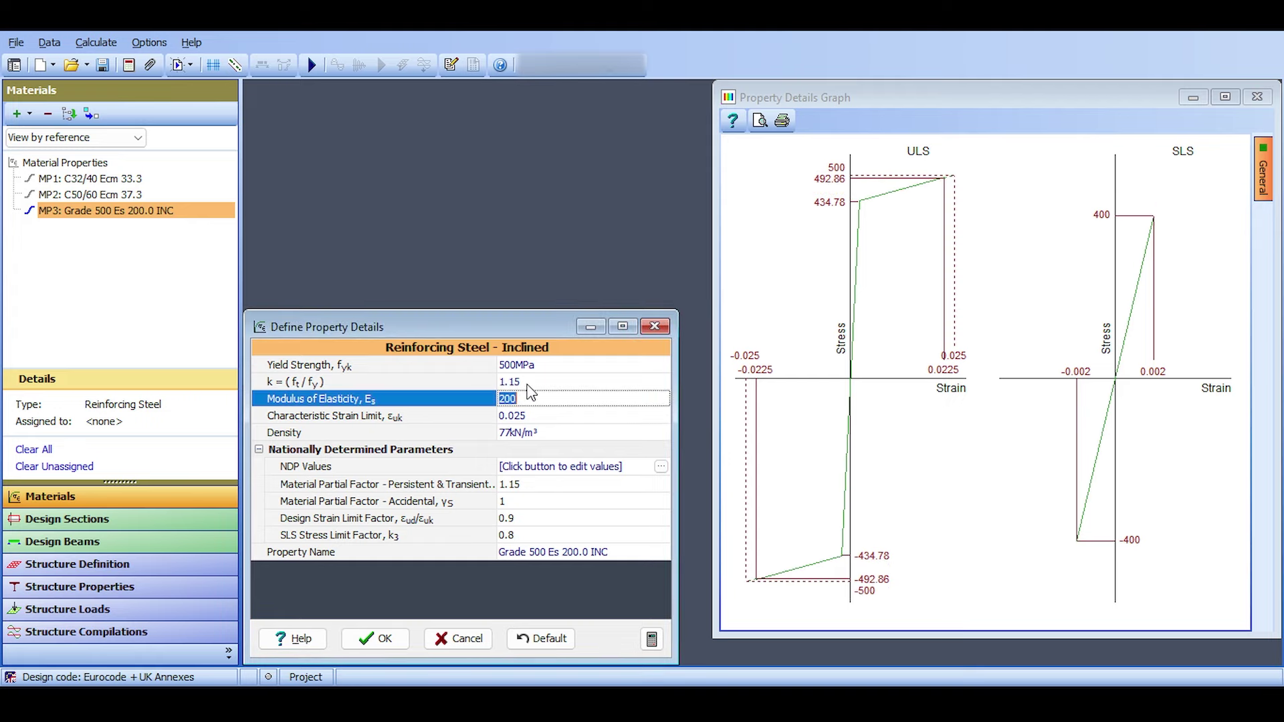
Step: Test lower k ratios, which are rejected below 1.0, then restore k to 1.15
left_click(524, 383)
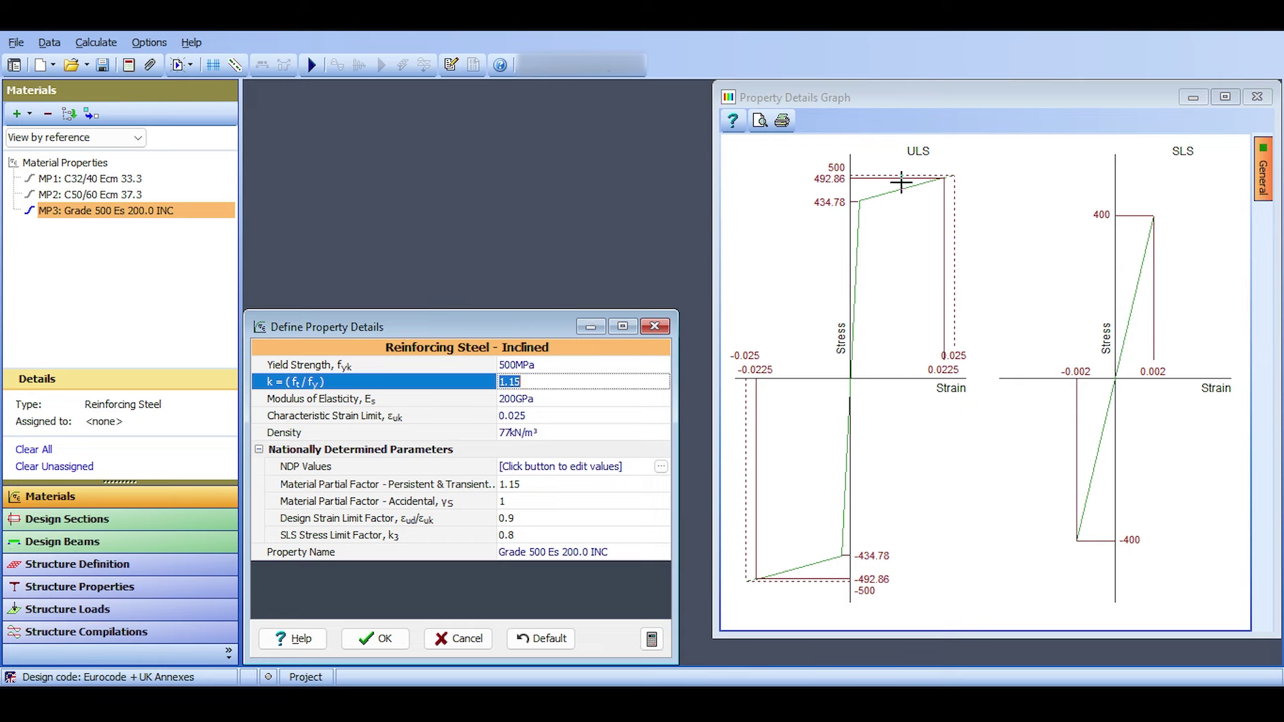
type("1")
key("Return")
left_click(749, 358)
type("1")
key("Tab")
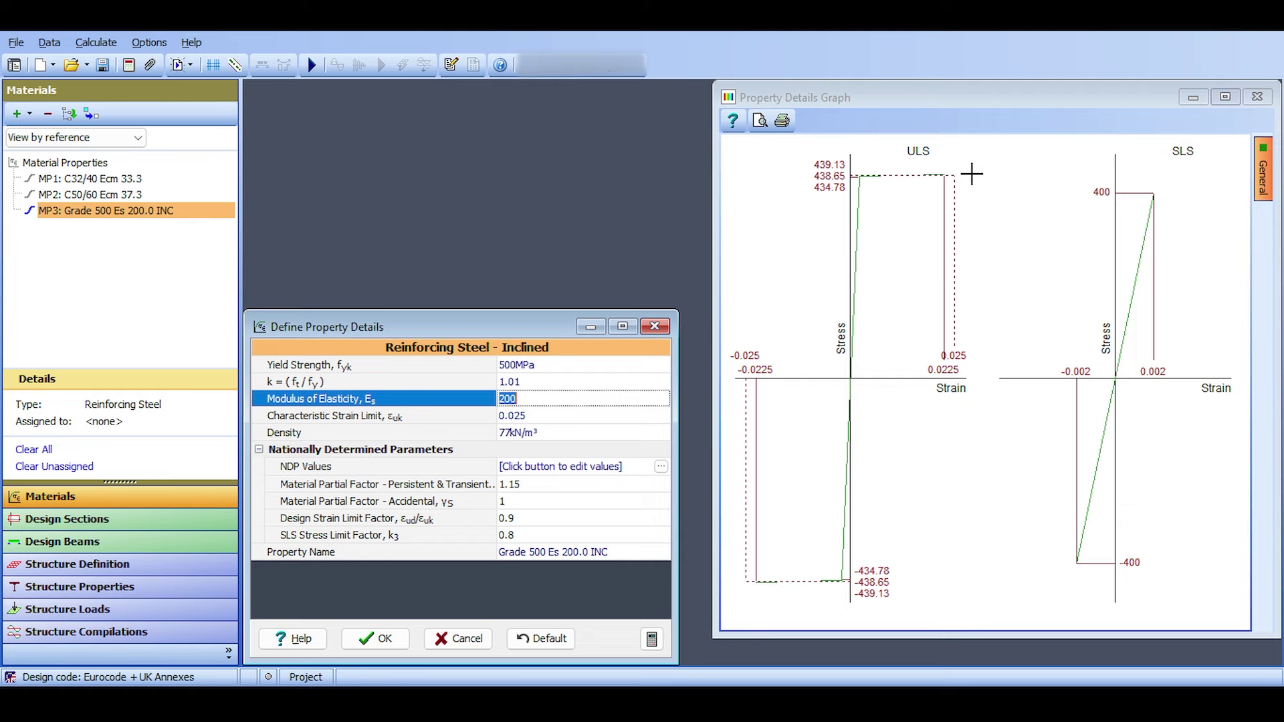
left_click(524, 384)
type("1.15")
key("Tab")
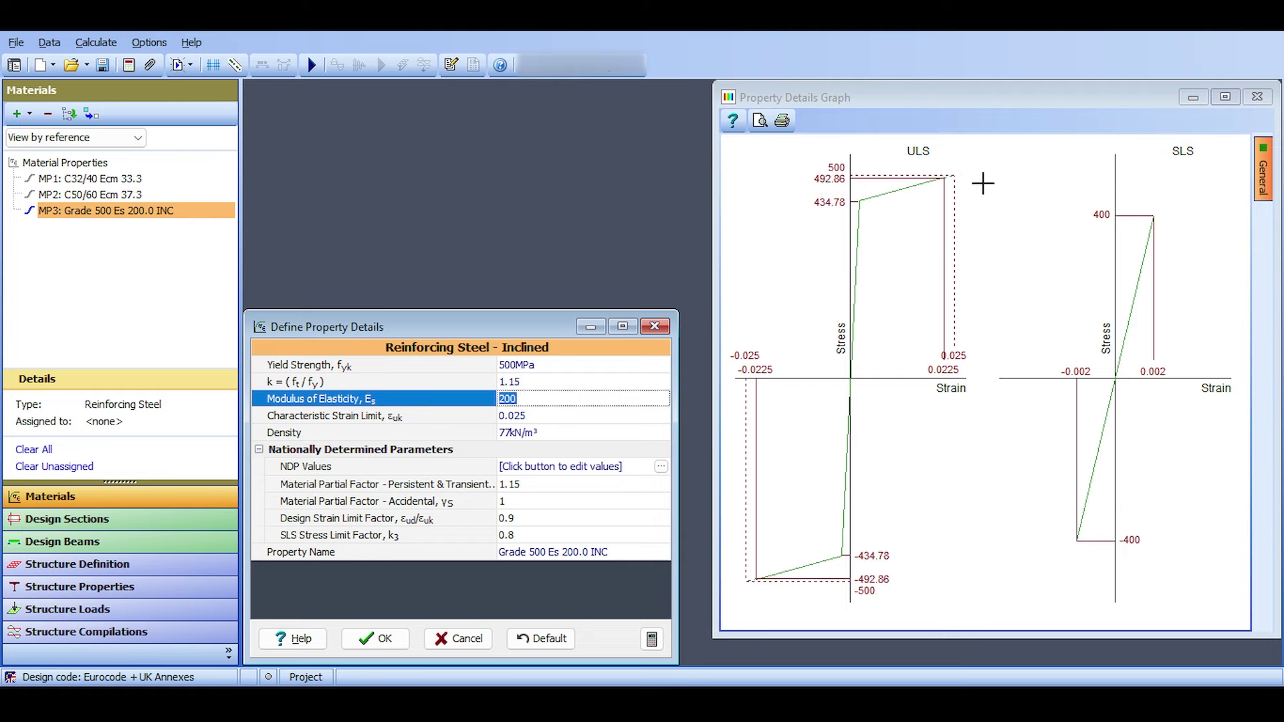
Step: Set the characteristic strain limit to 0.05
left_click(525, 417)
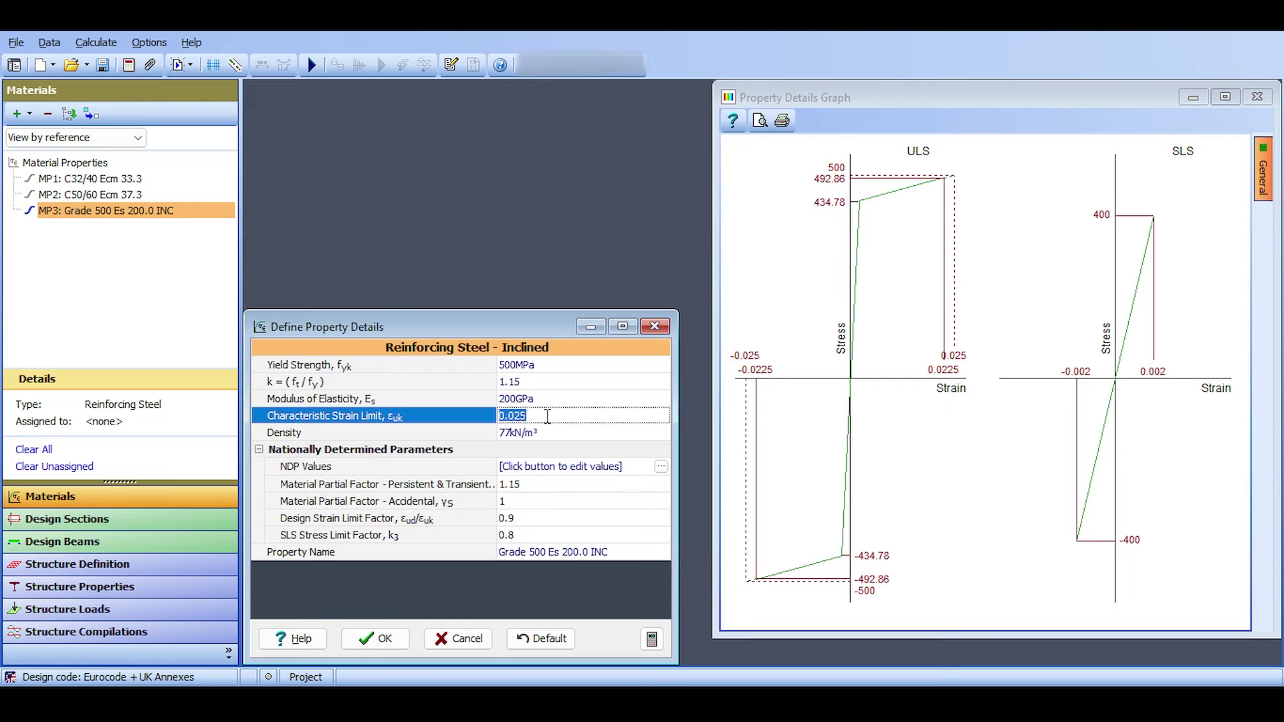
type("0.05")
key("Return")
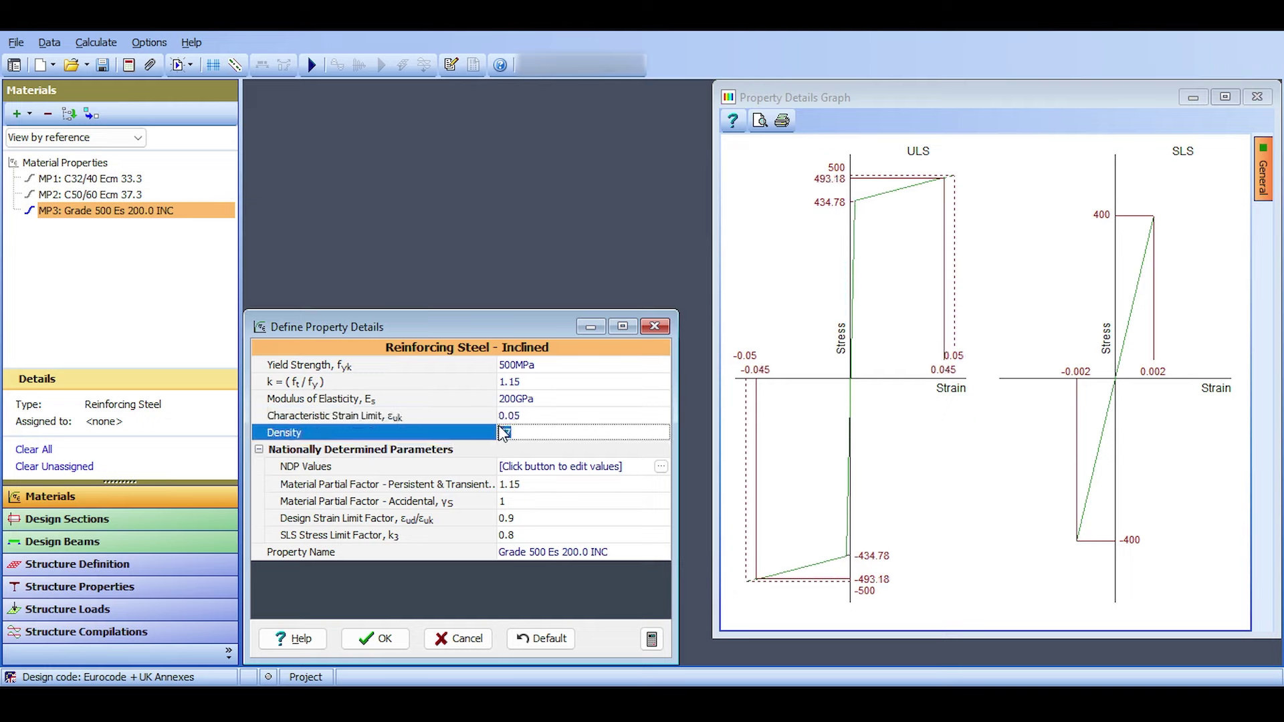
left_click(620, 468)
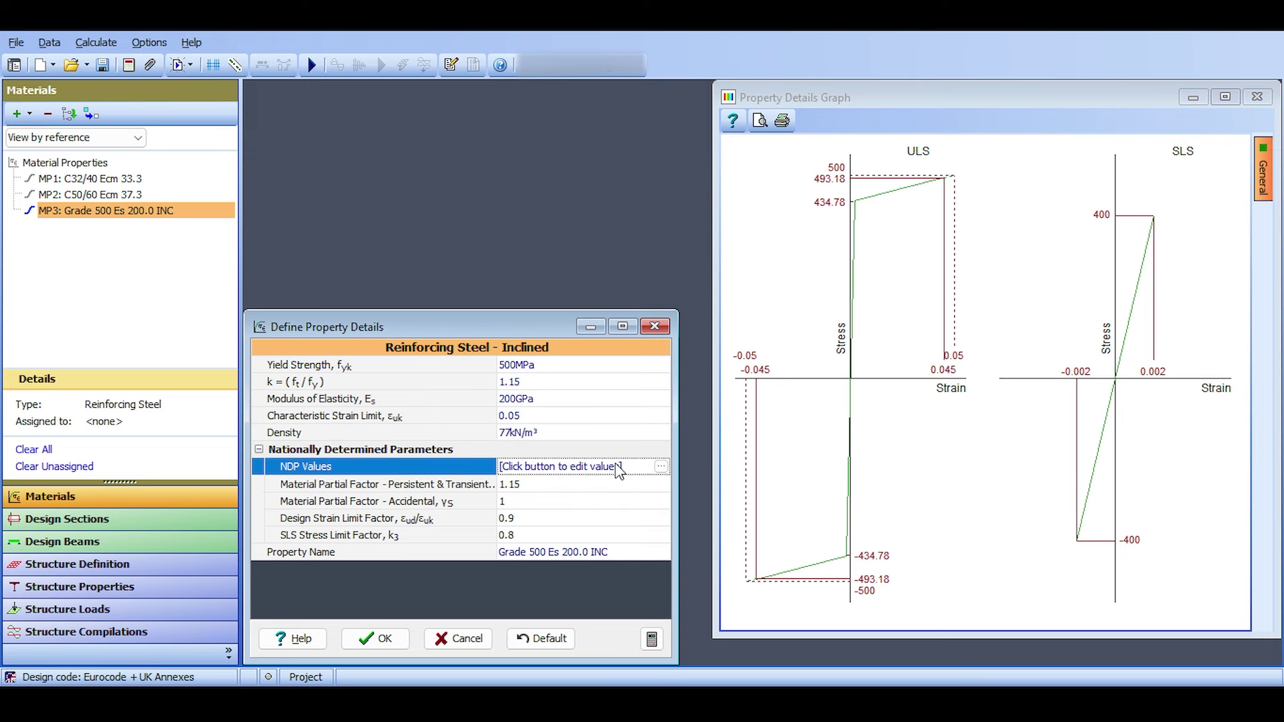
Step: Check the EN1992 UK NDP values, including the unfavourable prestress partial factor, then close the table
left_click(660, 467)
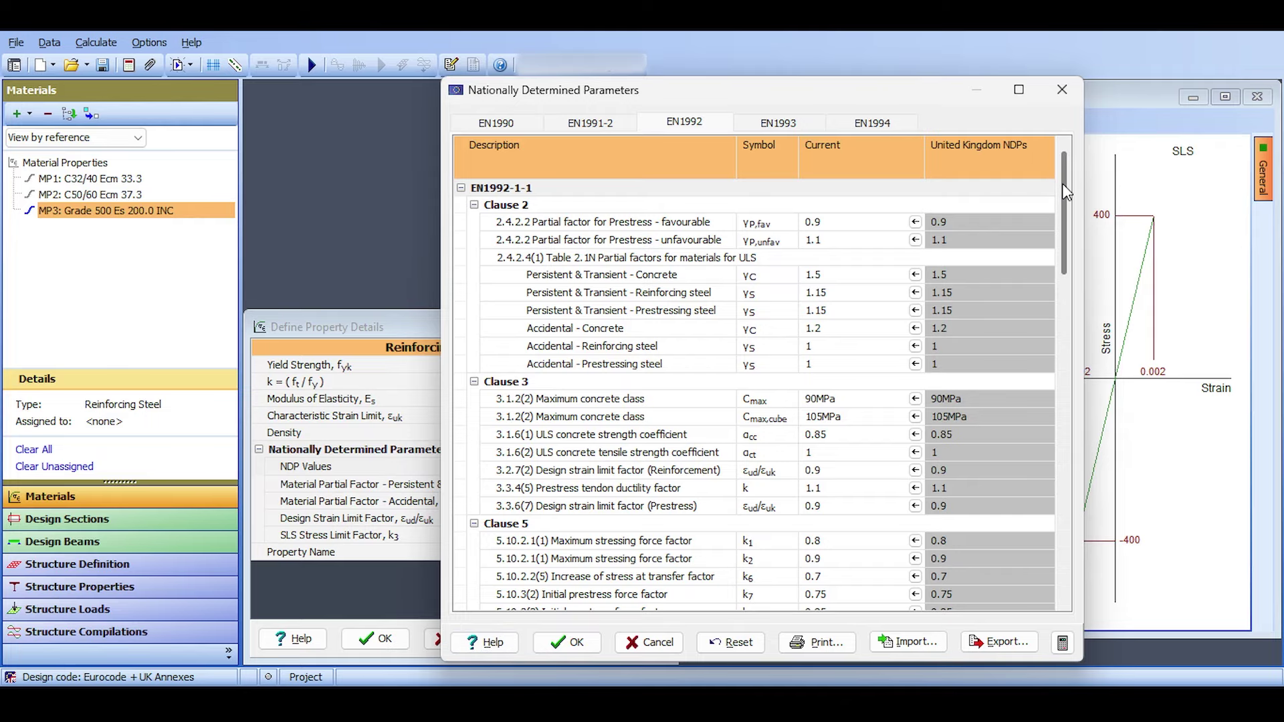
mouse_move(1062, 186)
left_mouse_down()
mouse_move(1042, 528)
mouse_move(1084, 187)
left_mouse_up()
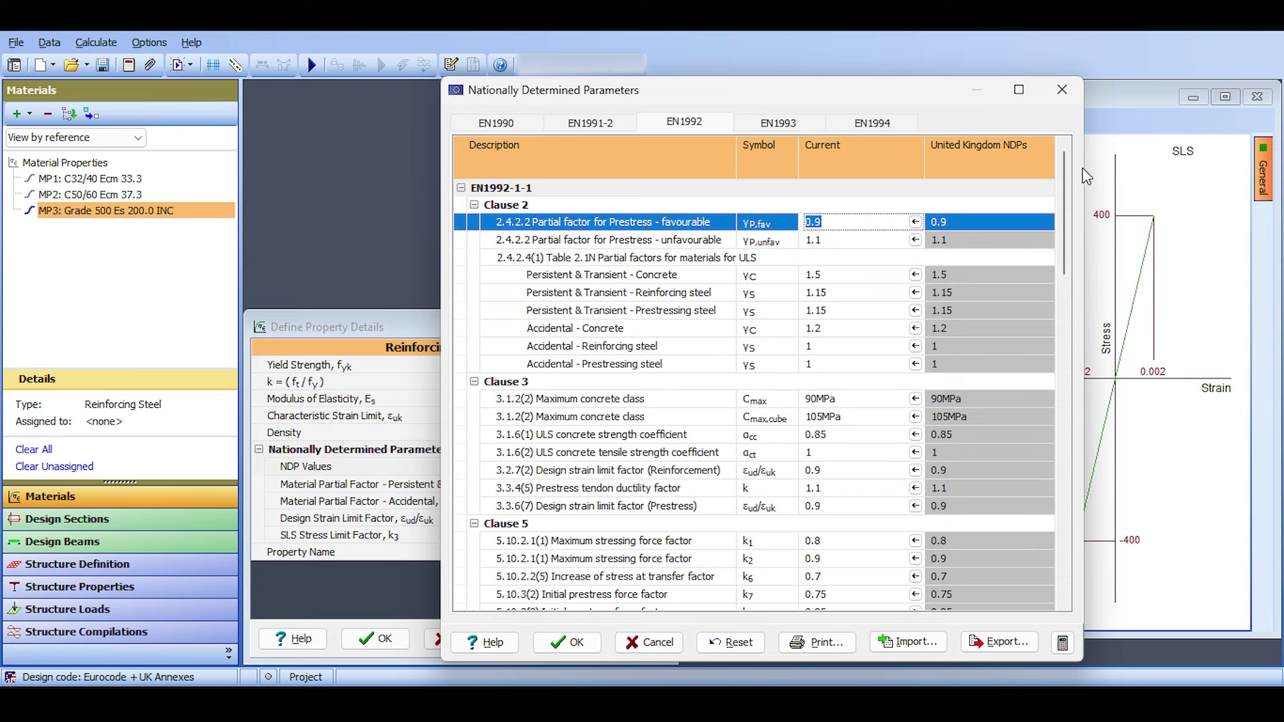
left_click(848, 238)
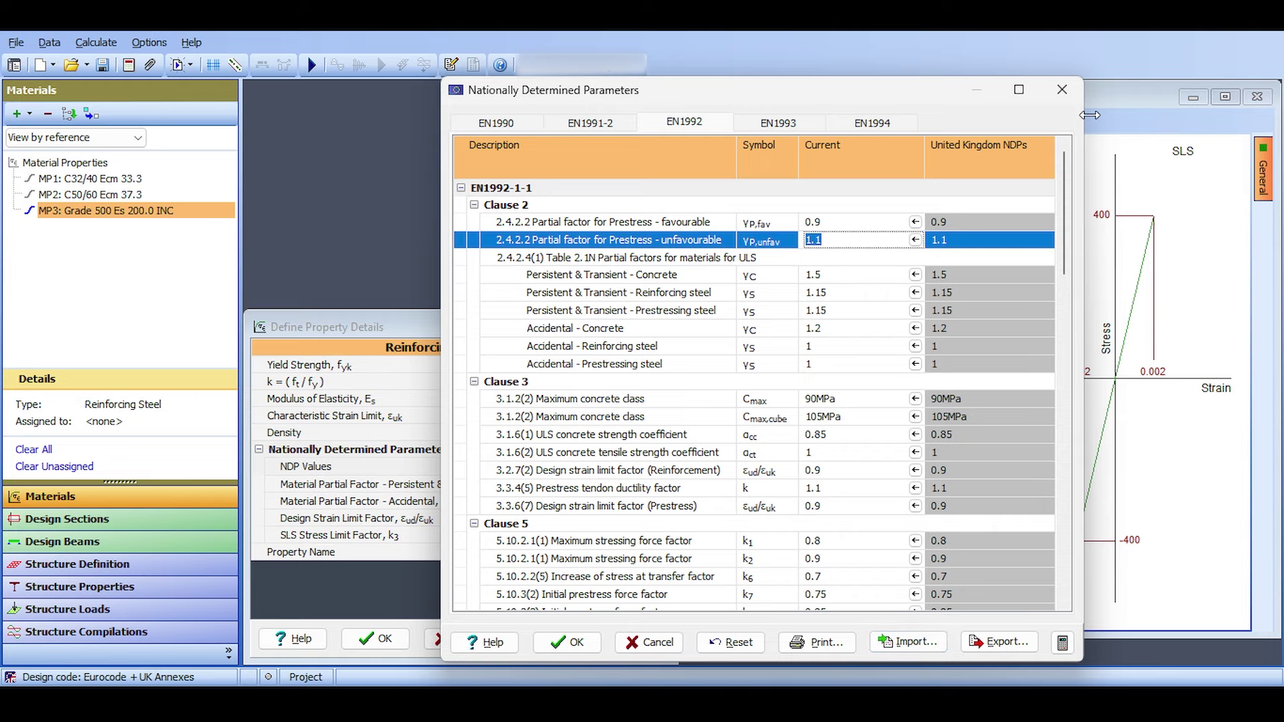
left_click(1063, 89)
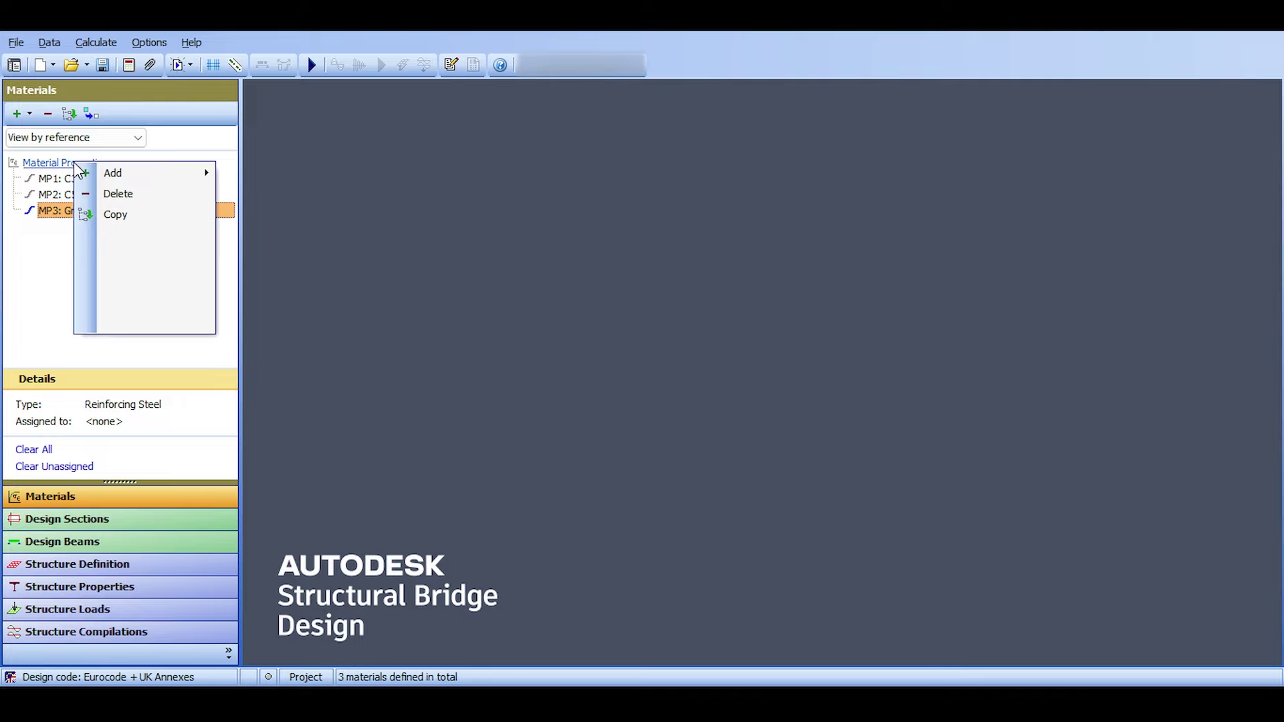
Step: Add a horizontal prestressing steel with 0.1% proof strength of 1600 MPa
mouse_move(201, 172)
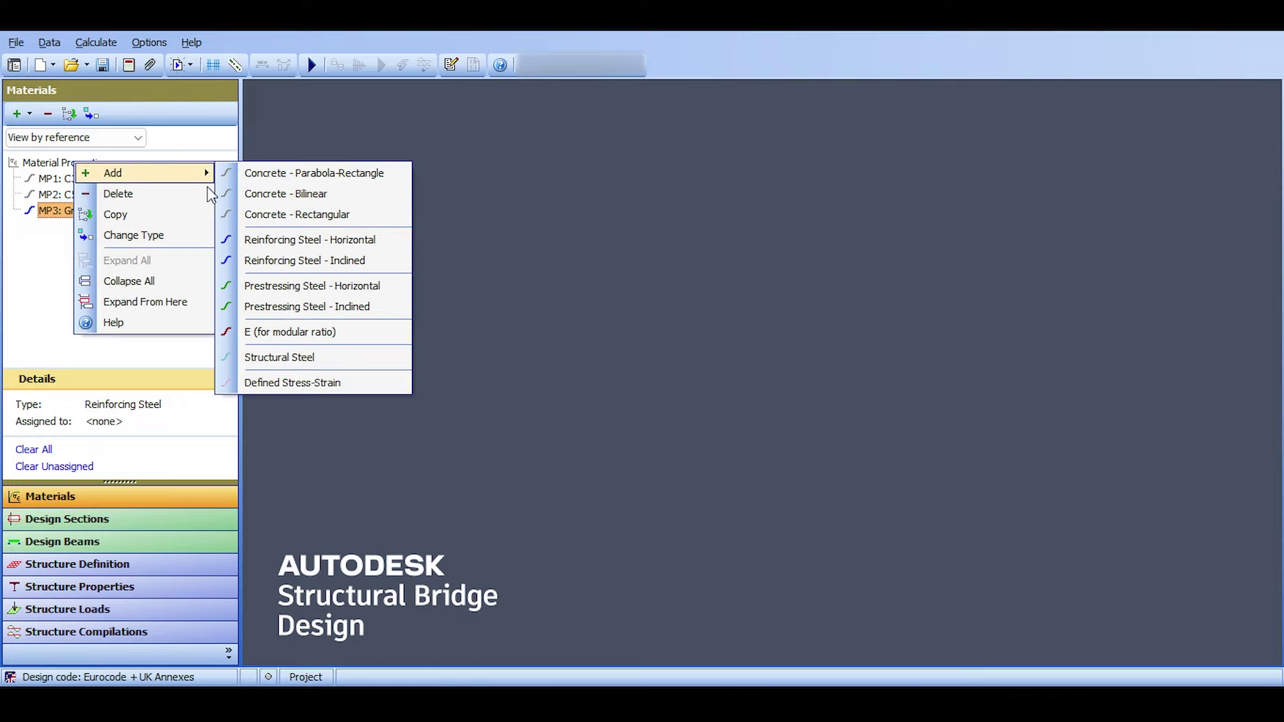
left_click(298, 289)
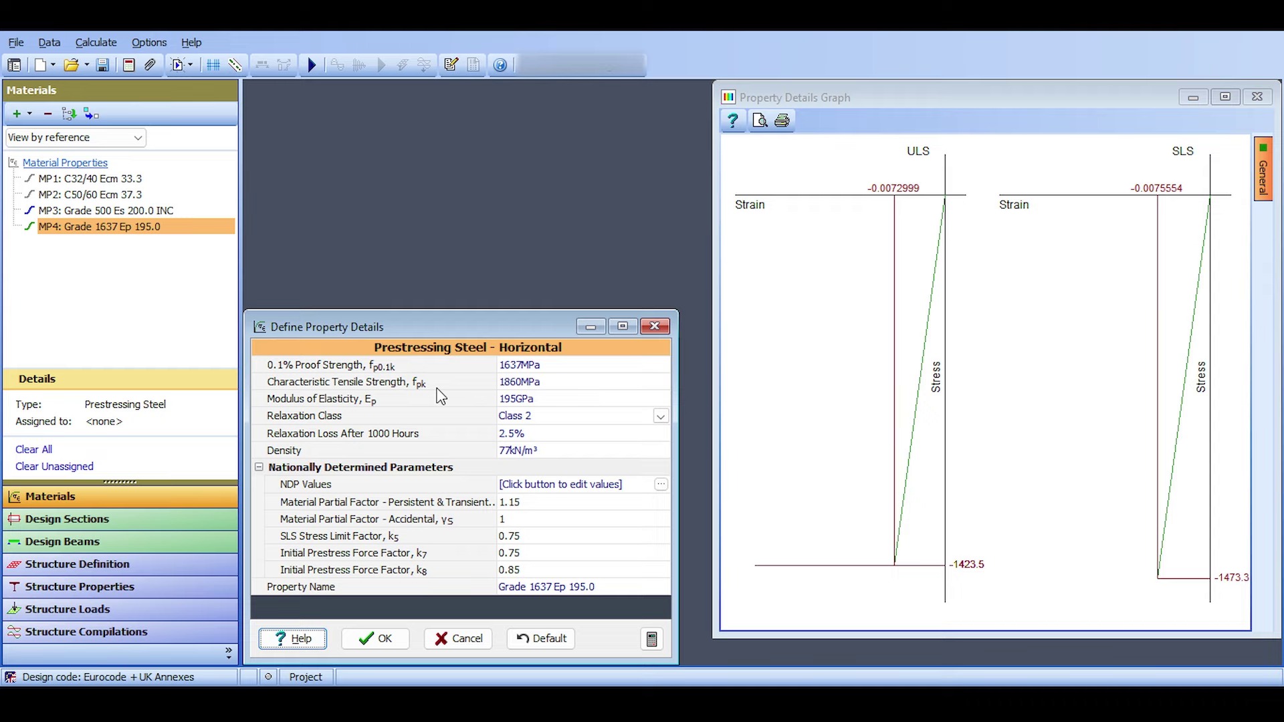
left_click(527, 367)
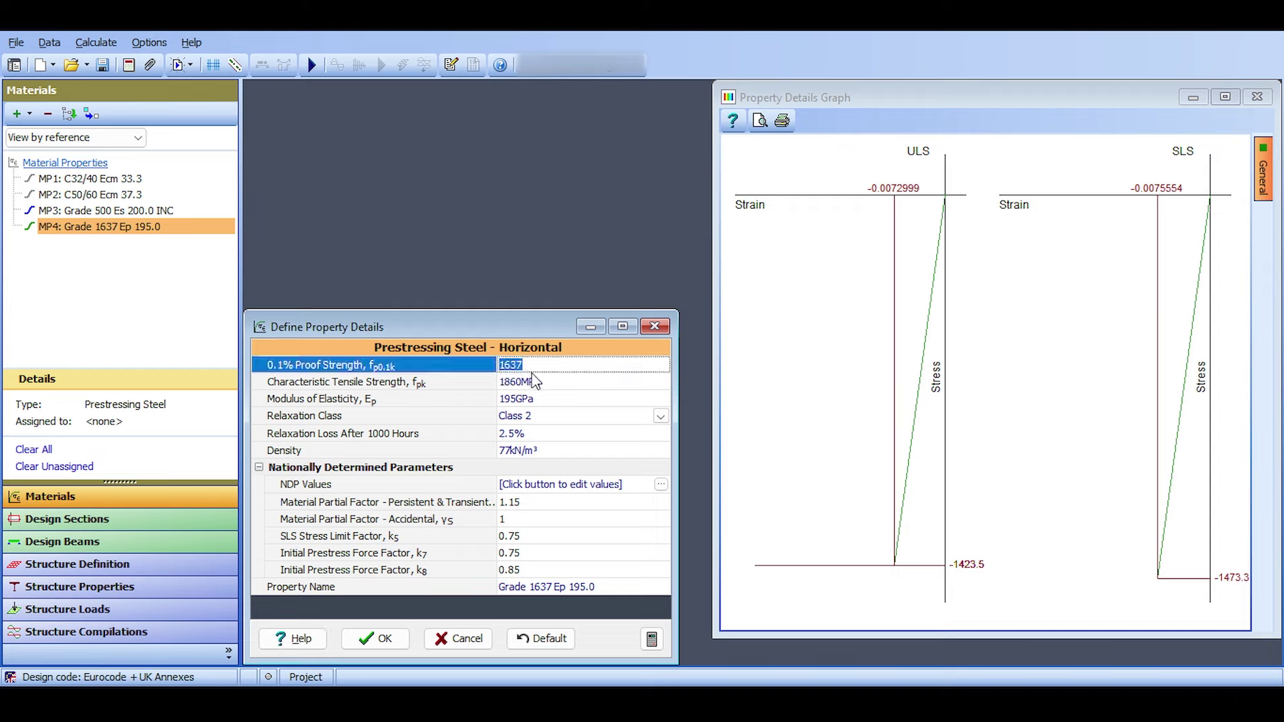
type("1600")
key("Tab")
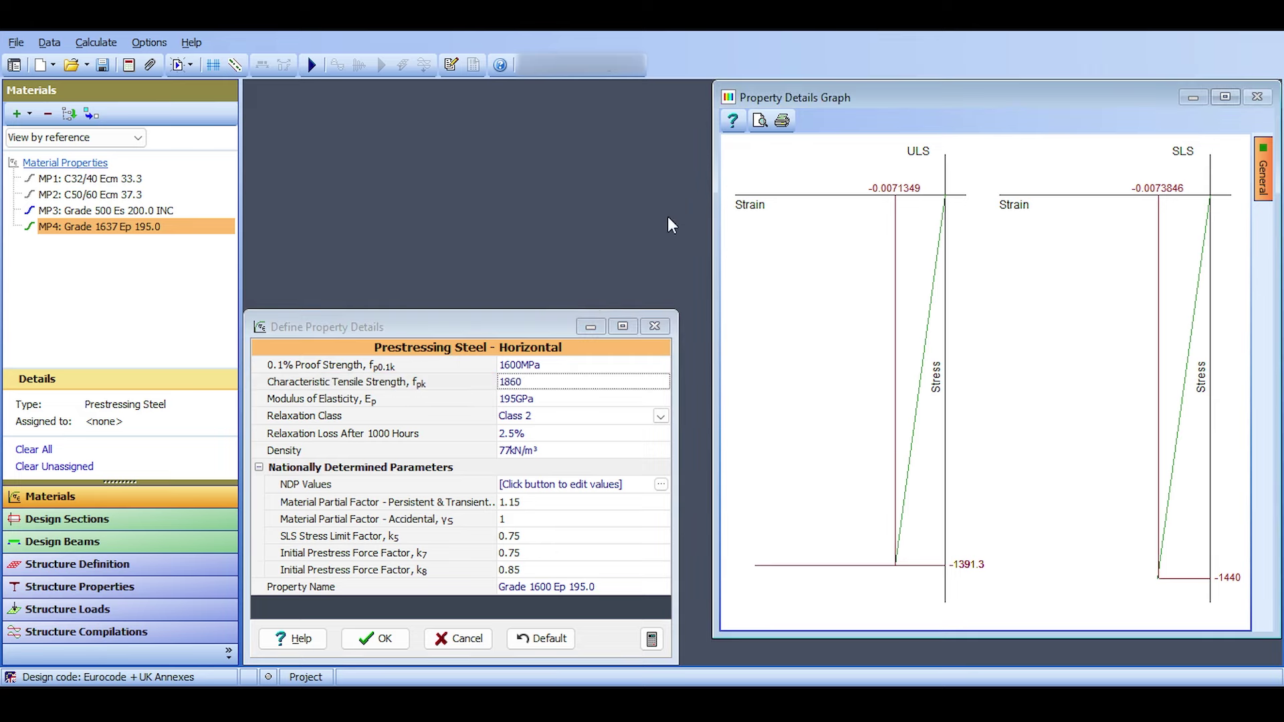
left_click(520, 368)
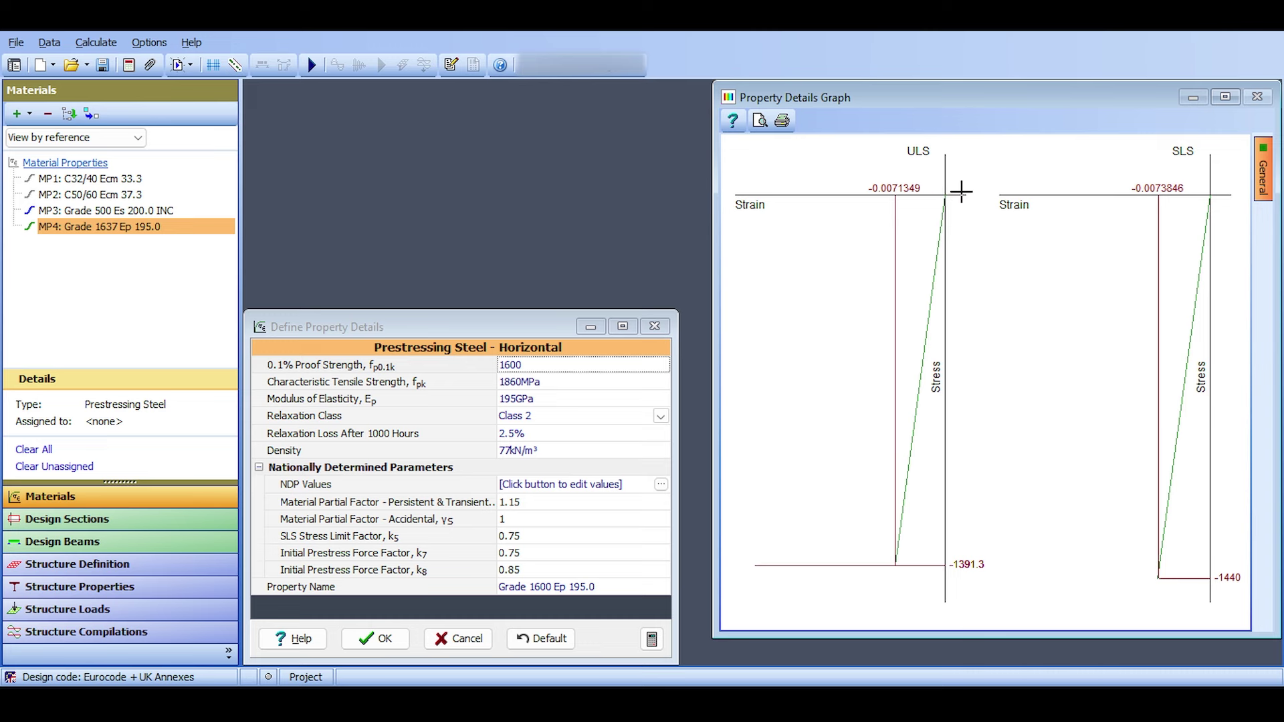
Step: Compare with the Grade 500 reinforcing steel and browse the relaxation class options
left_click(134, 210)
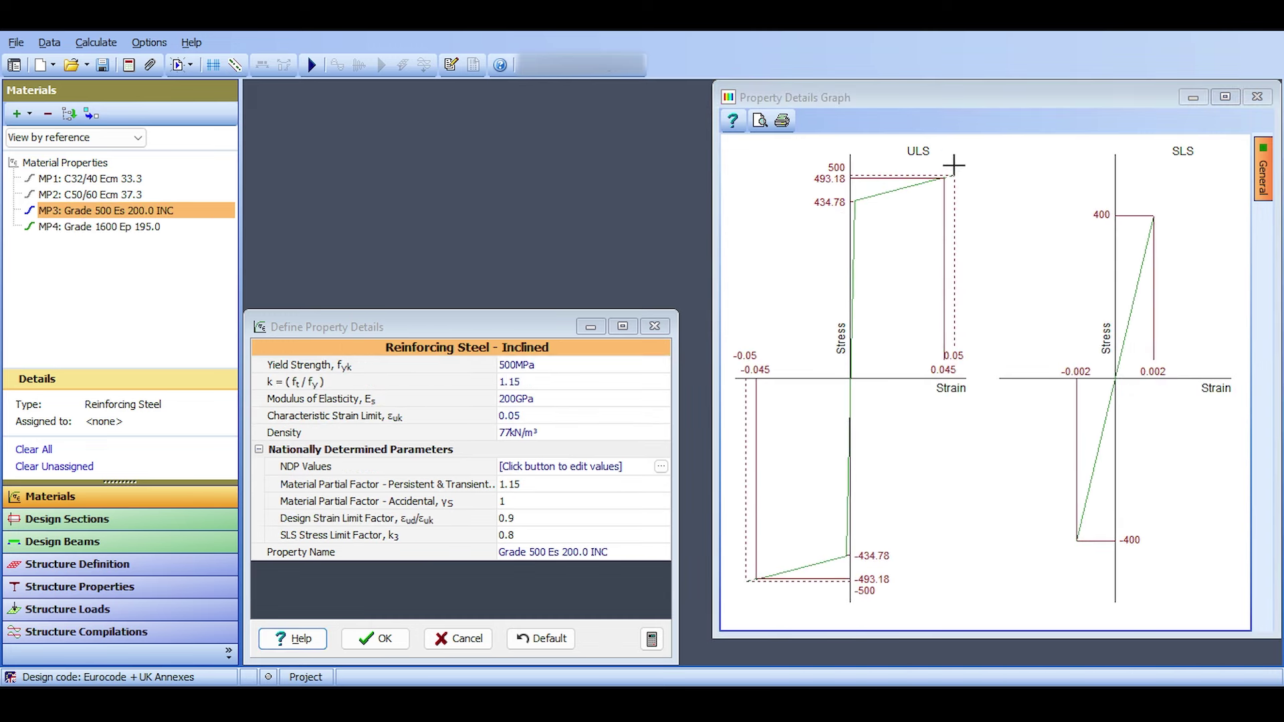
left_click(112, 226)
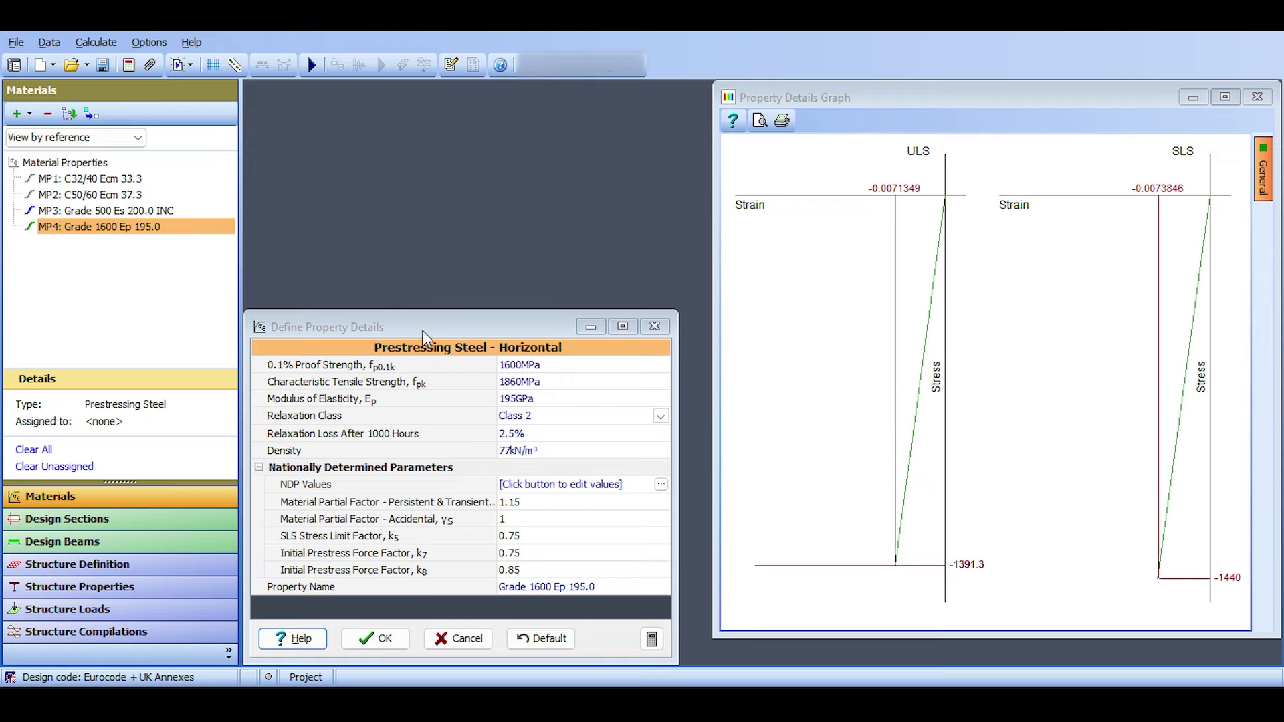
left_click(660, 416)
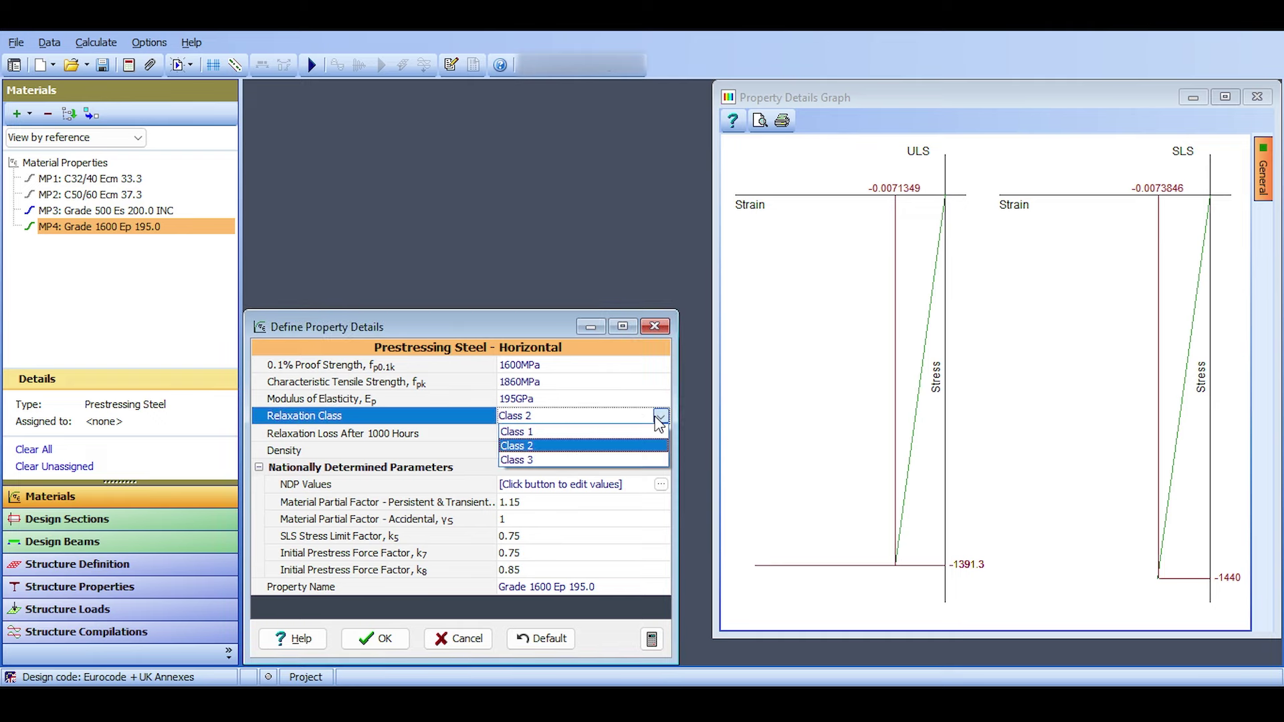
left_click(614, 446)
Step: Set relaxation Class 1, then highlight the Class 1–3 relaxation loss formulas on usingeurocodes.com
left_click(615, 416)
left_click(526, 431)
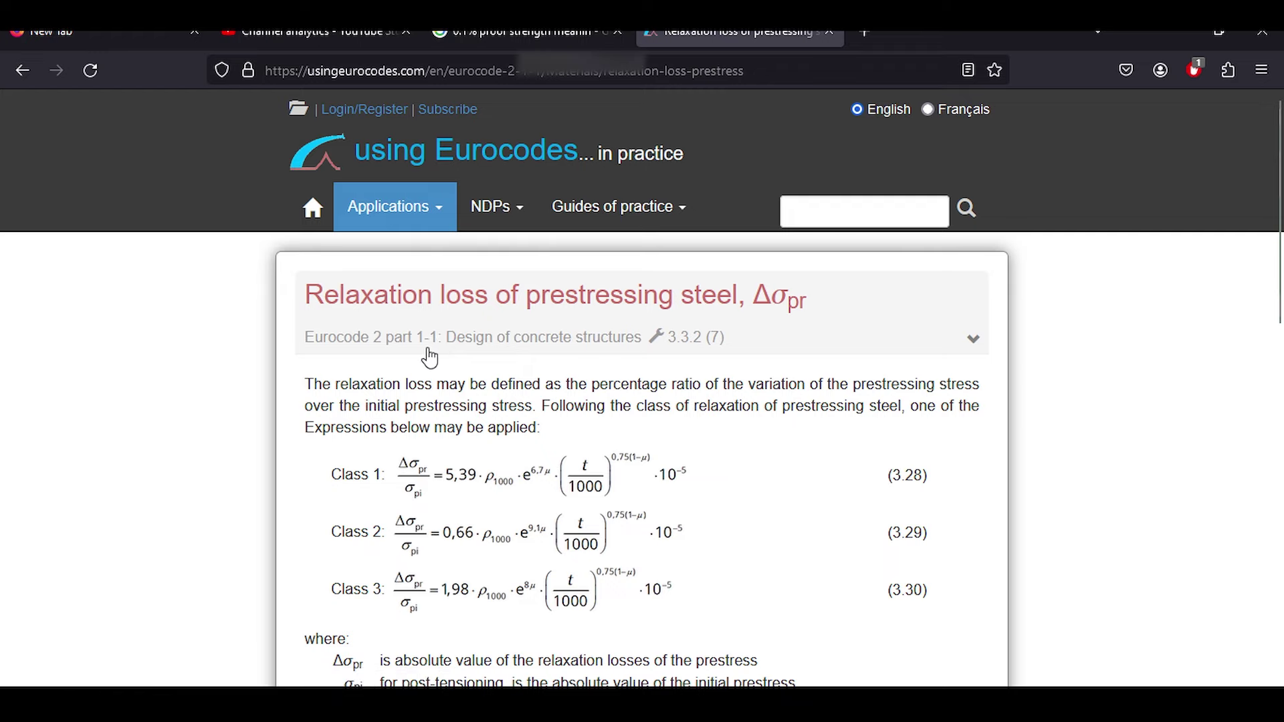
left_click(430, 205)
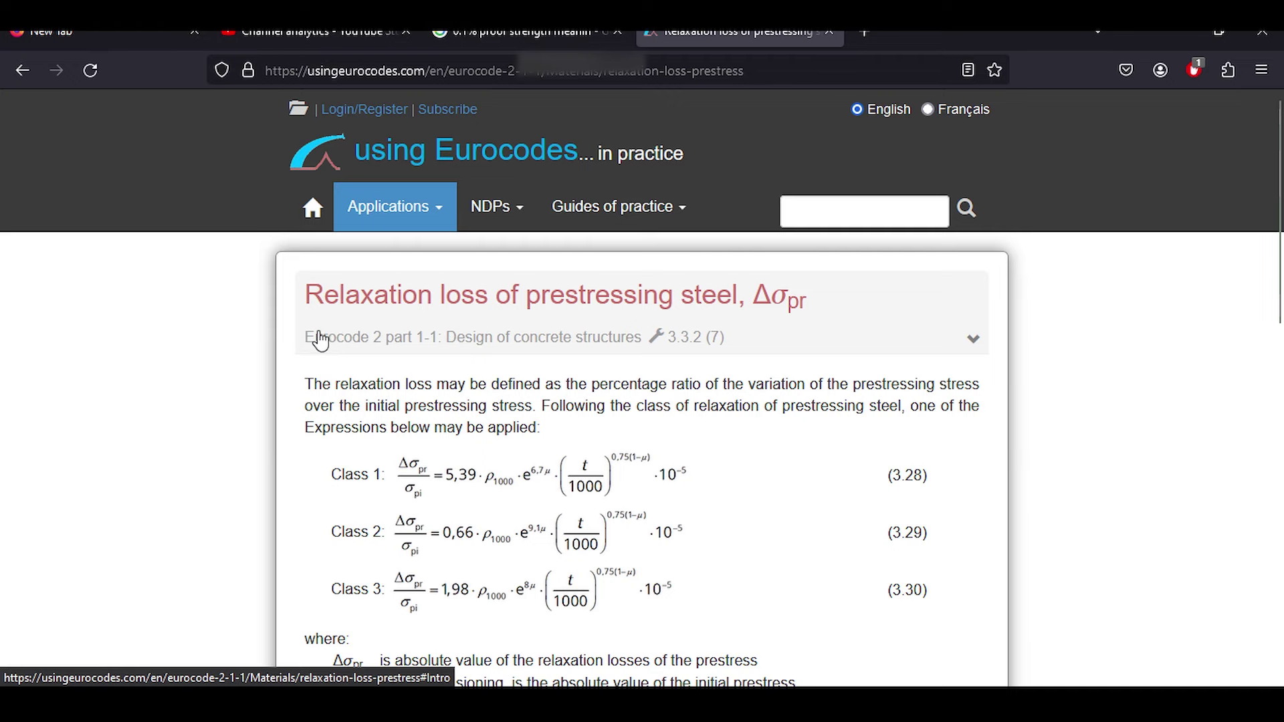
scroll(461, 414, "down", 2)
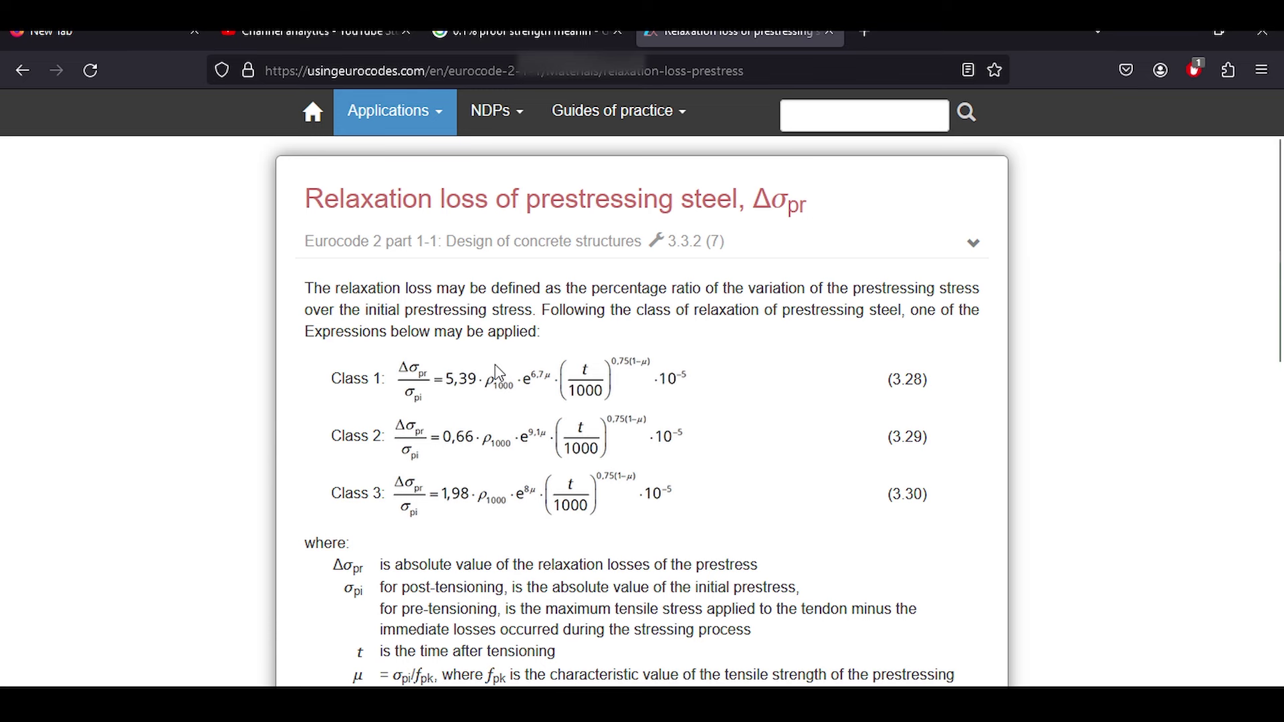
scroll(489, 378, "down", 2)
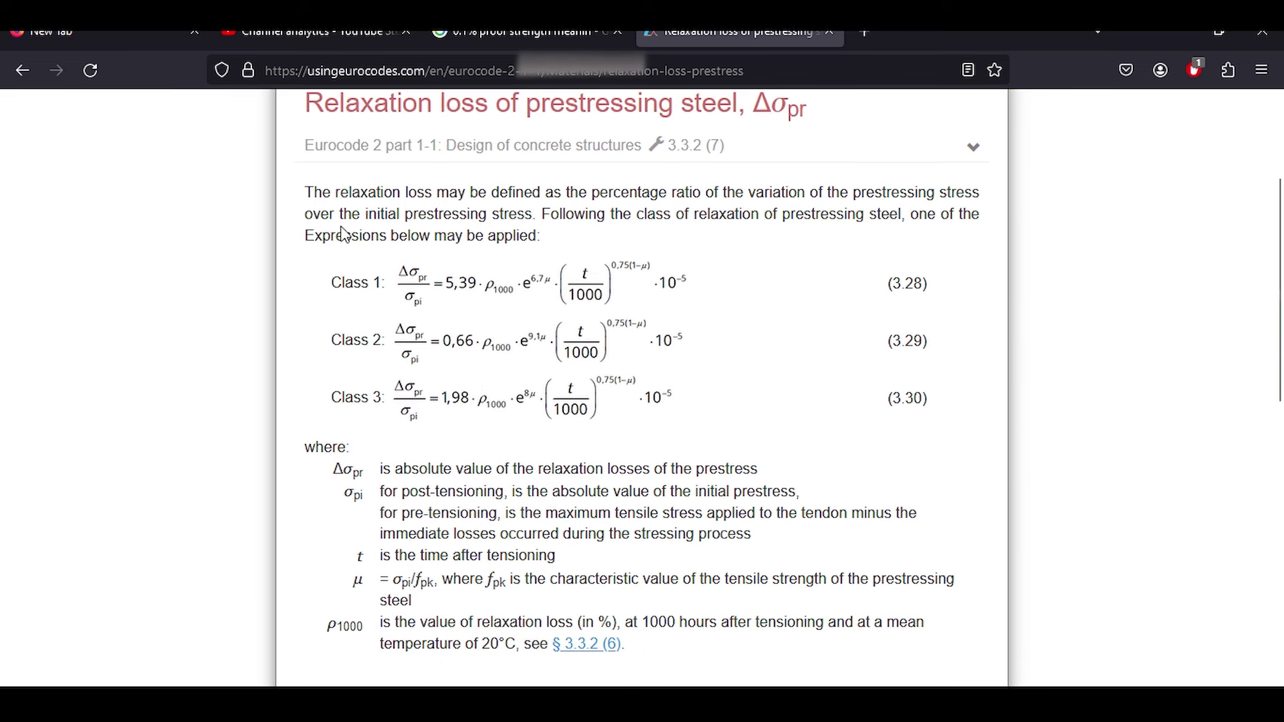
left_click_drag(342, 216, 539, 580)
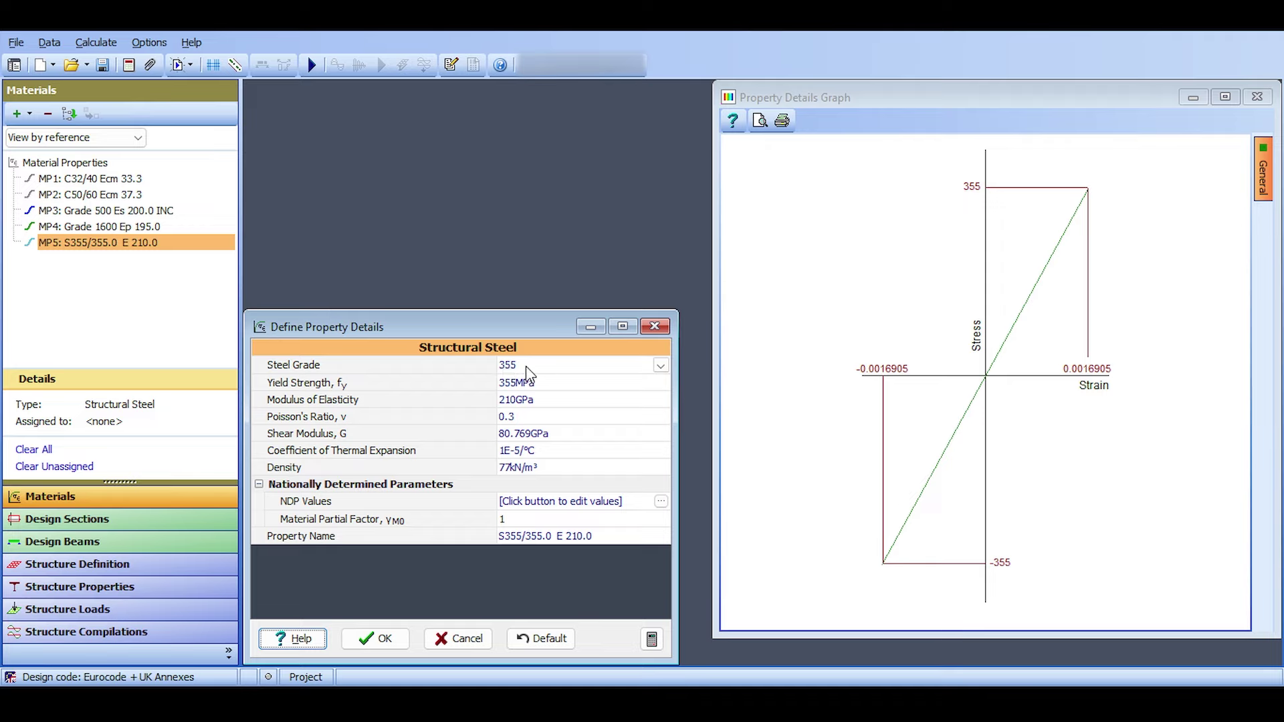
Step: Accept the S355 structural steel with 355 MPa yield strength and 210 GPa modulus
left_click(406, 641)
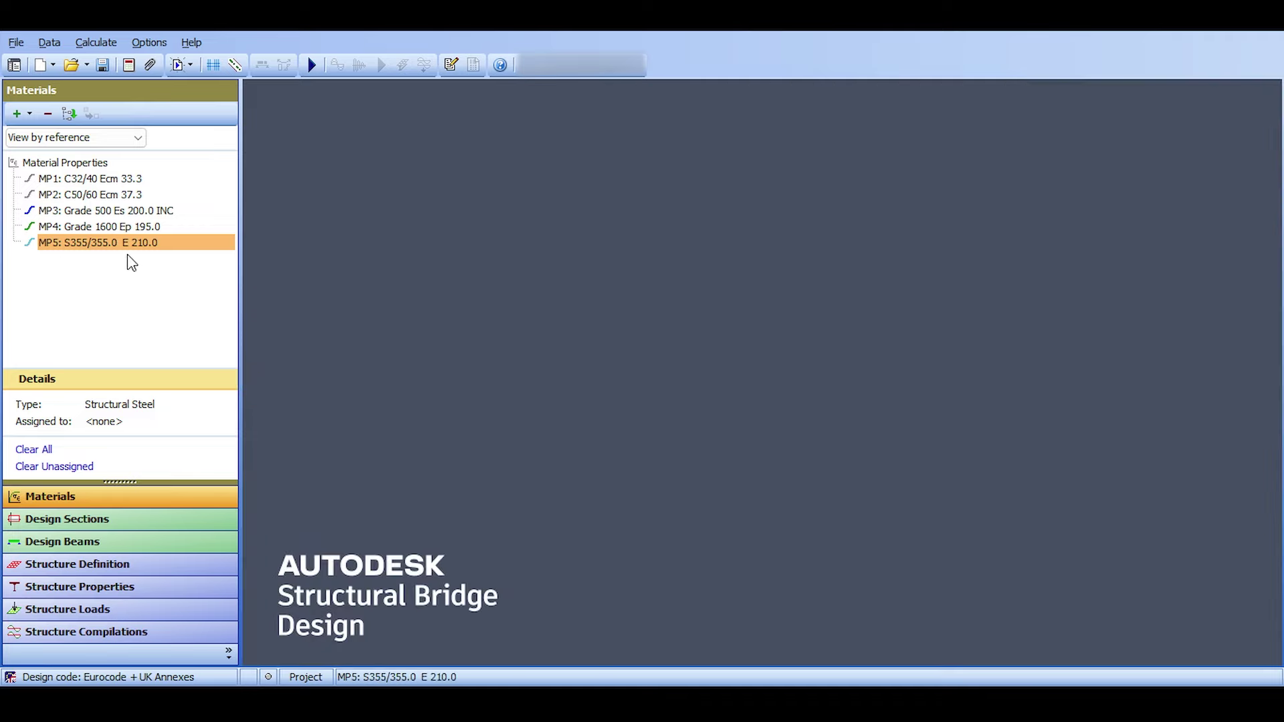